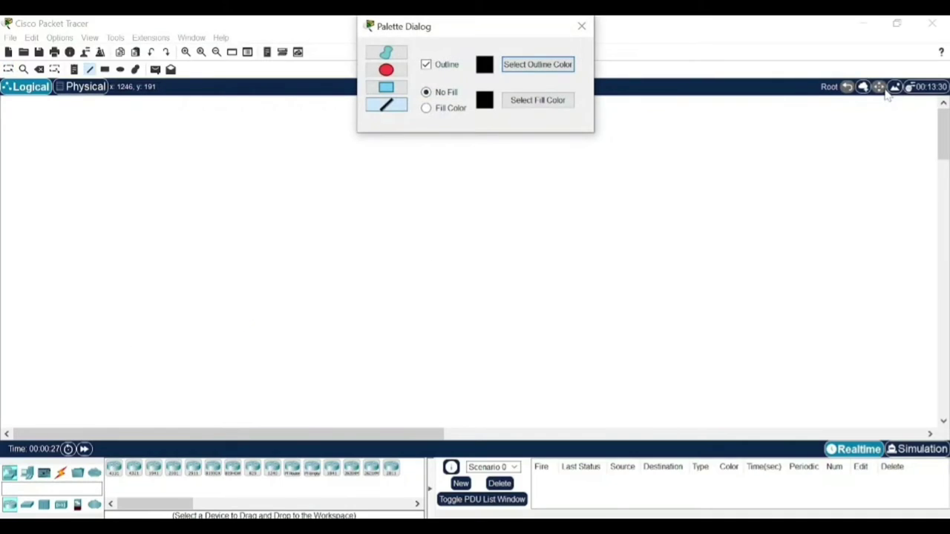
- Close the Palette Dialog to reveal the empty Logical workspace
click(582, 27)
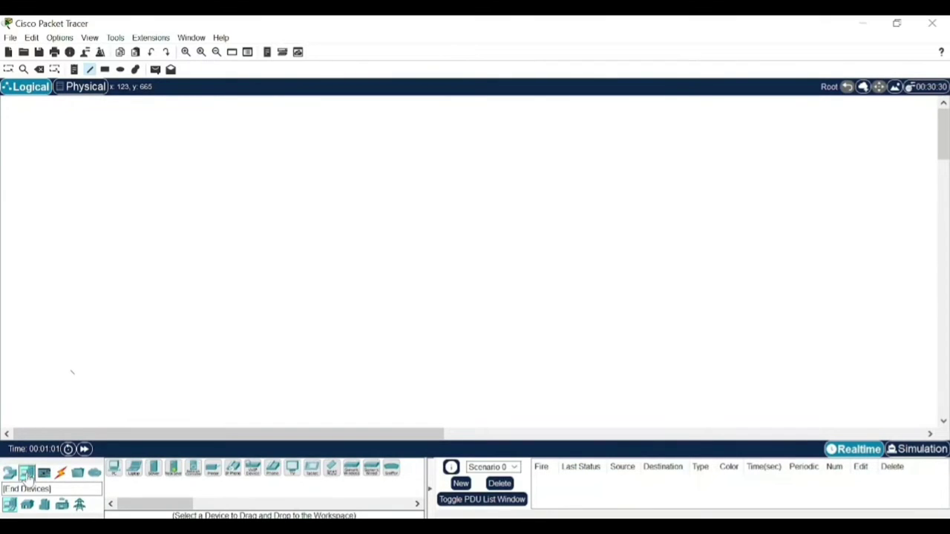
- Place five generic PCs, PC0 through PC4, in a row on the workspace
click(28, 476)
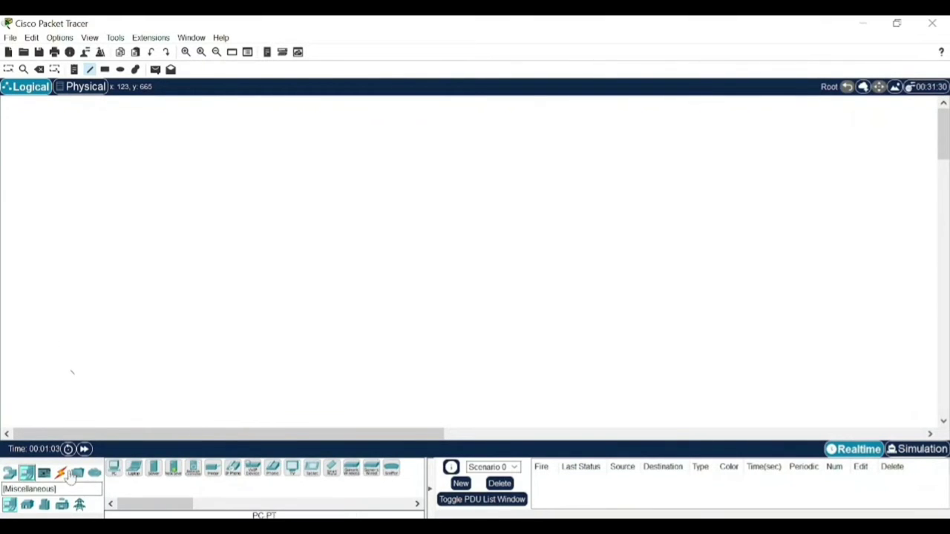
click(114, 469)
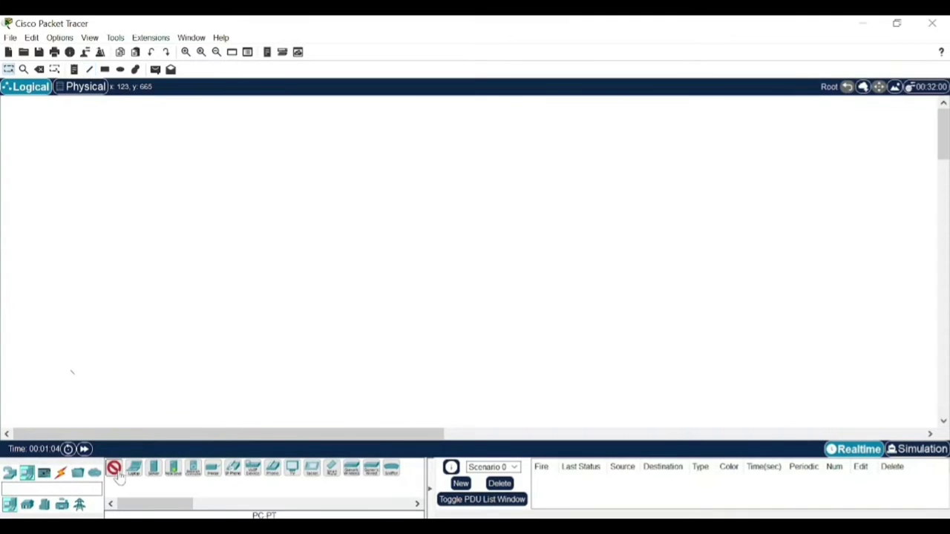
click(129, 297)
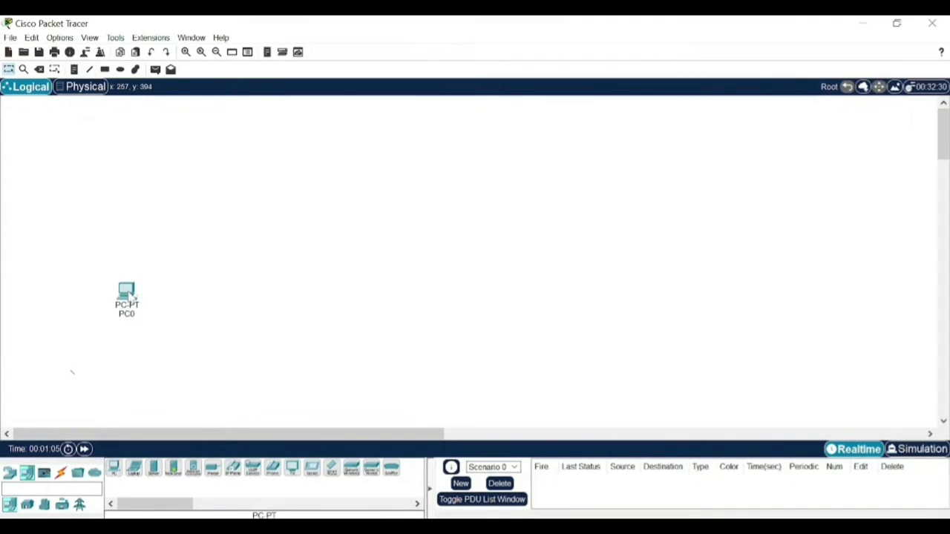
drag(114, 469, 175, 304)
click(115, 470)
key(Escape)
click(215, 299)
click(116, 470)
click(257, 305)
click(115, 470)
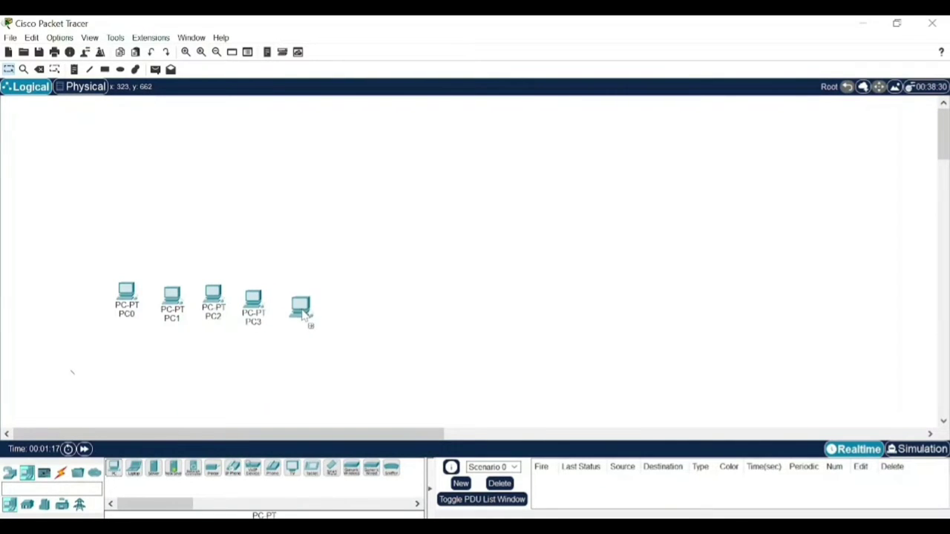
click(295, 308)
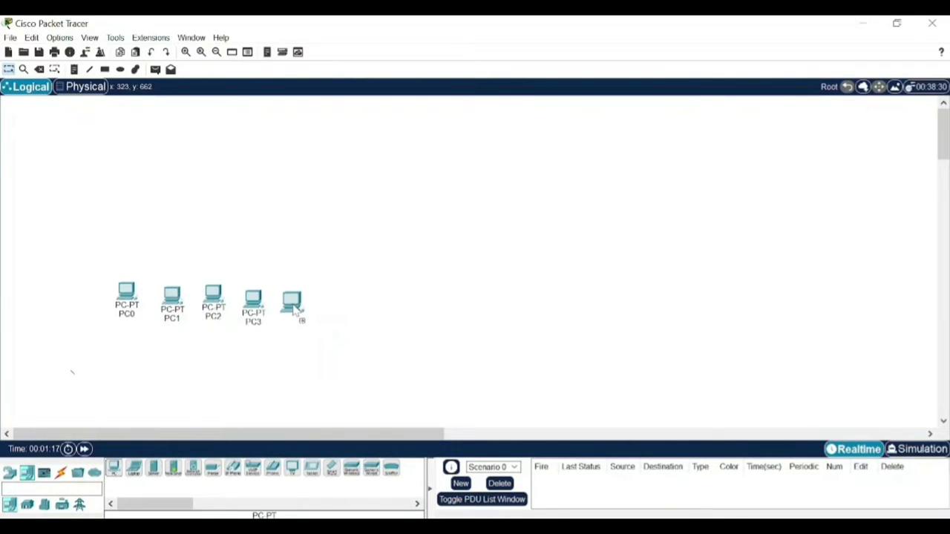
- Add Server0 above the PCs and a 2960 switch between them
click(153, 474)
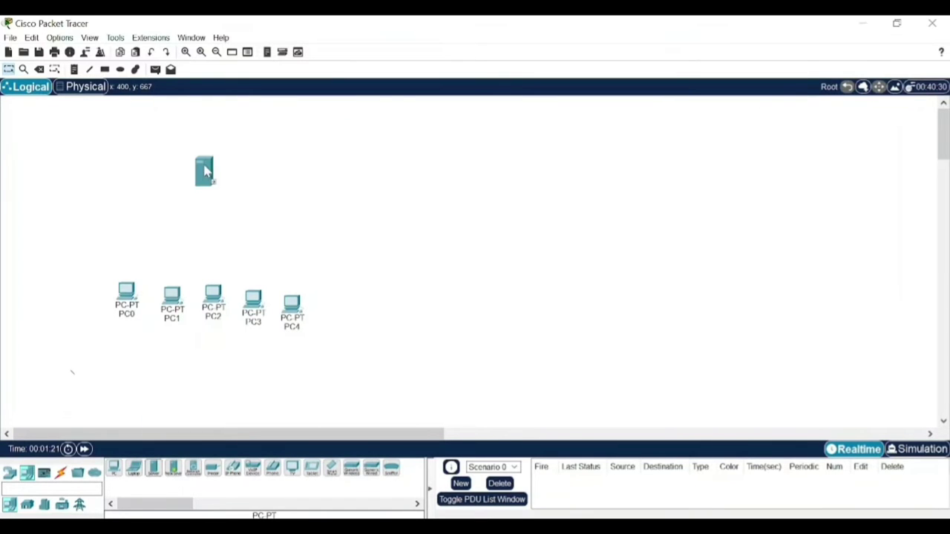
click(217, 149)
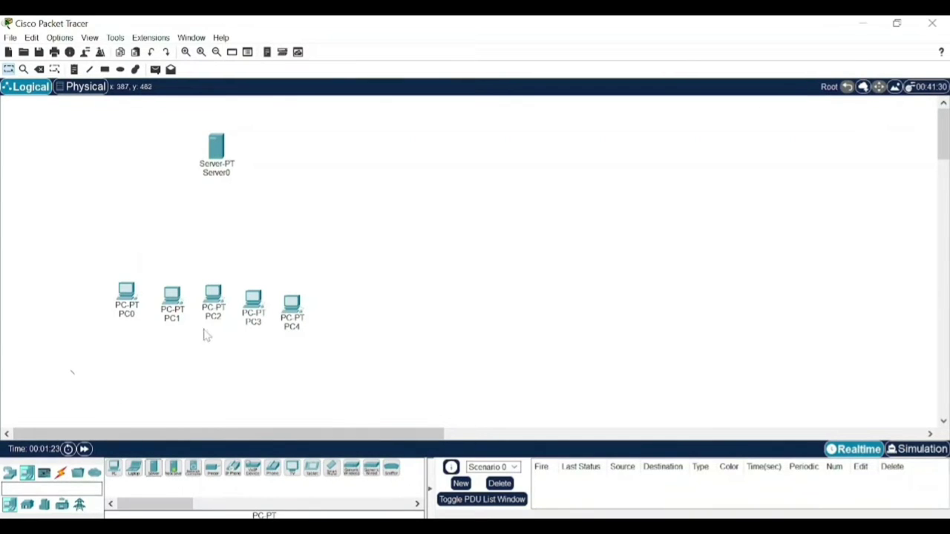
click(11, 473)
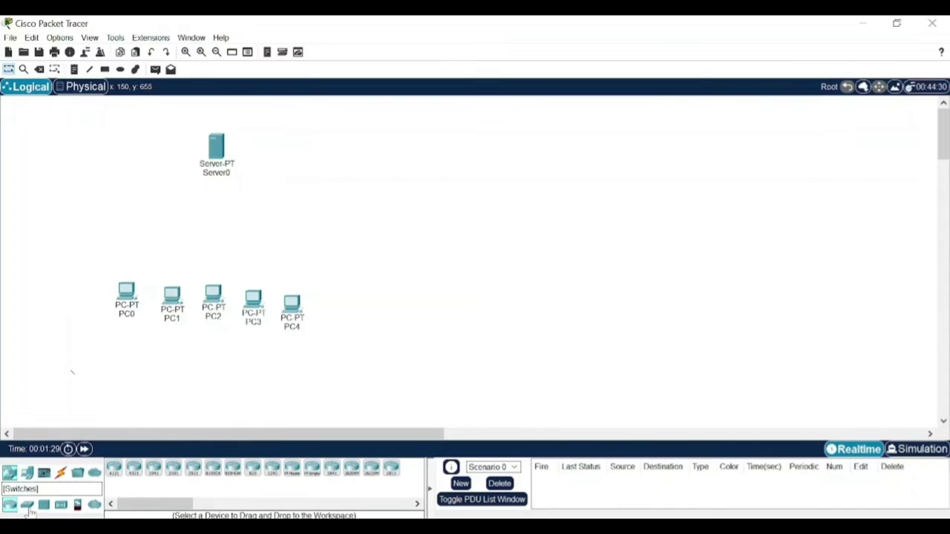
click(28, 509)
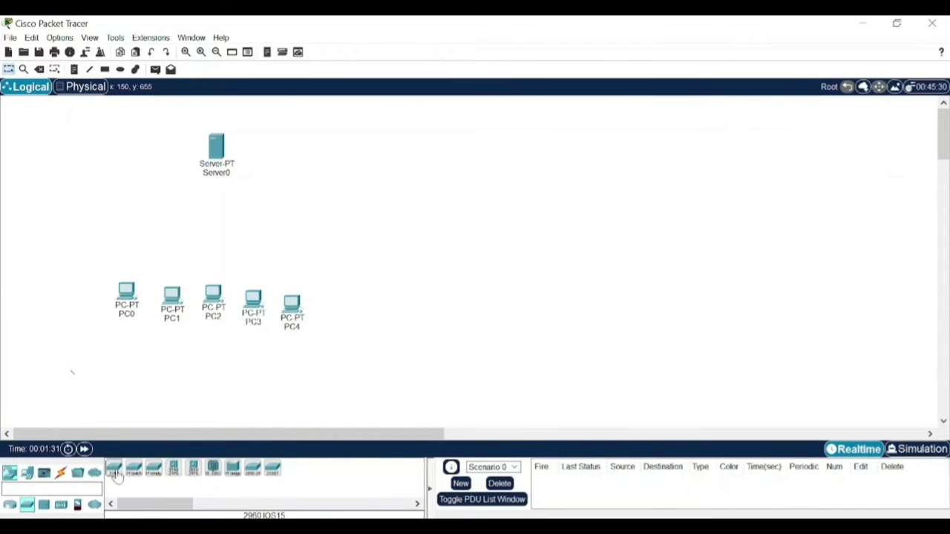
drag(115, 475, 222, 223)
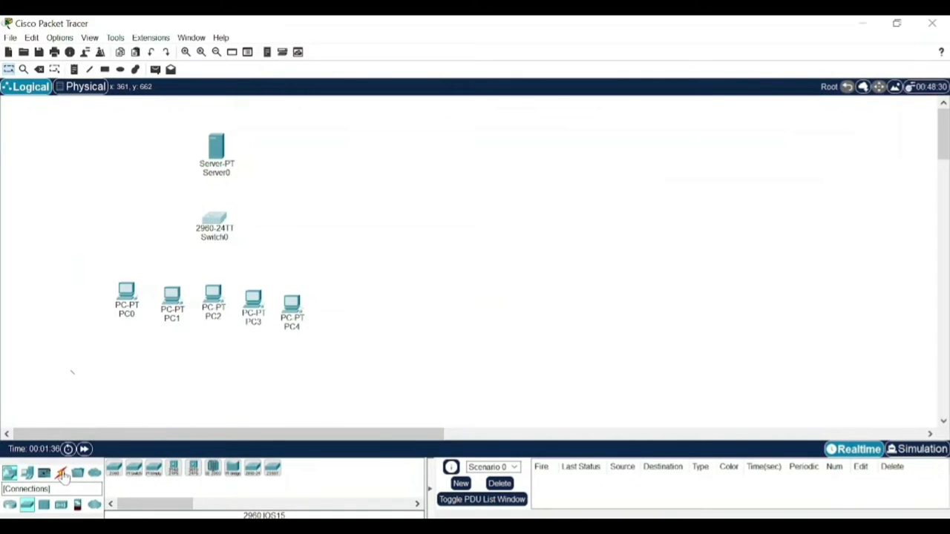
- Cable PC0 and PC1 FastEthernet0 to Switch0 Fa0/1 and Fa0/2 with cross-over cables
click(62, 474)
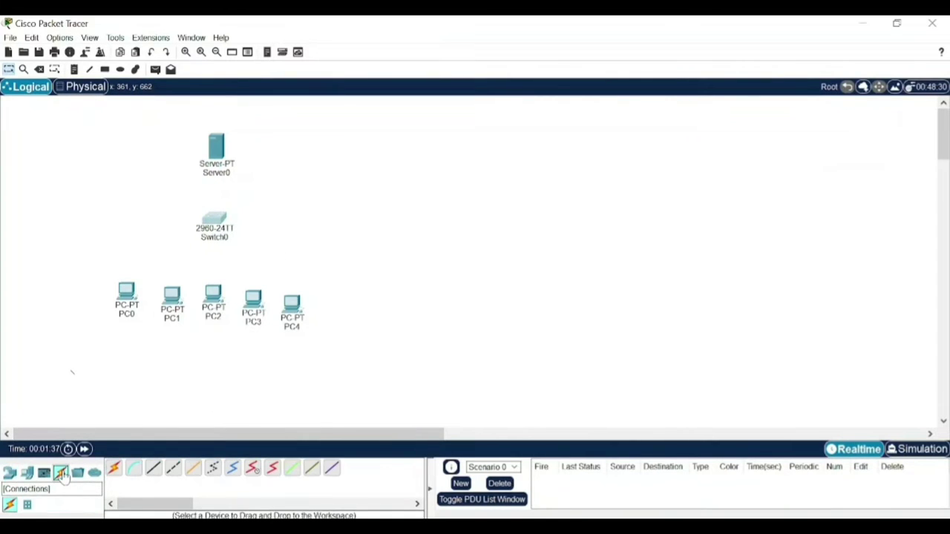
click(173, 474)
click(127, 299)
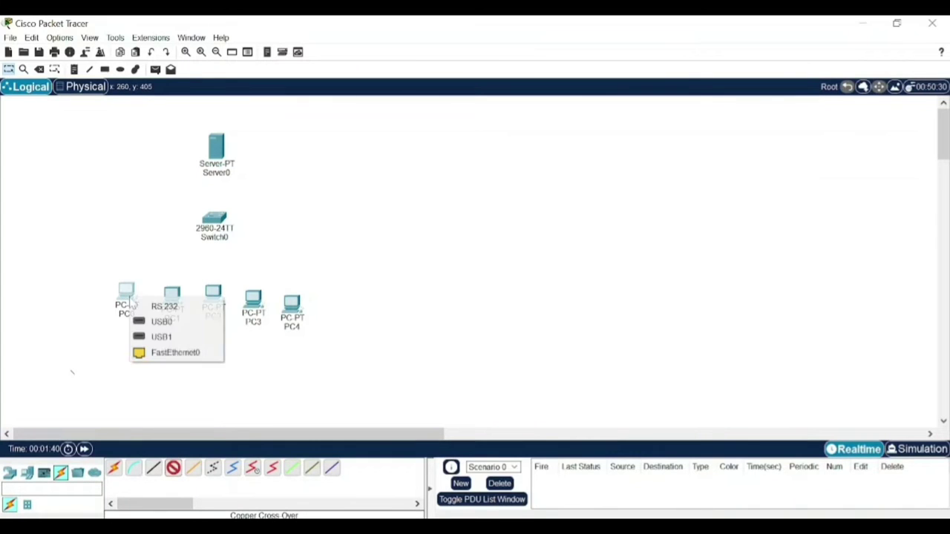
click(170, 354)
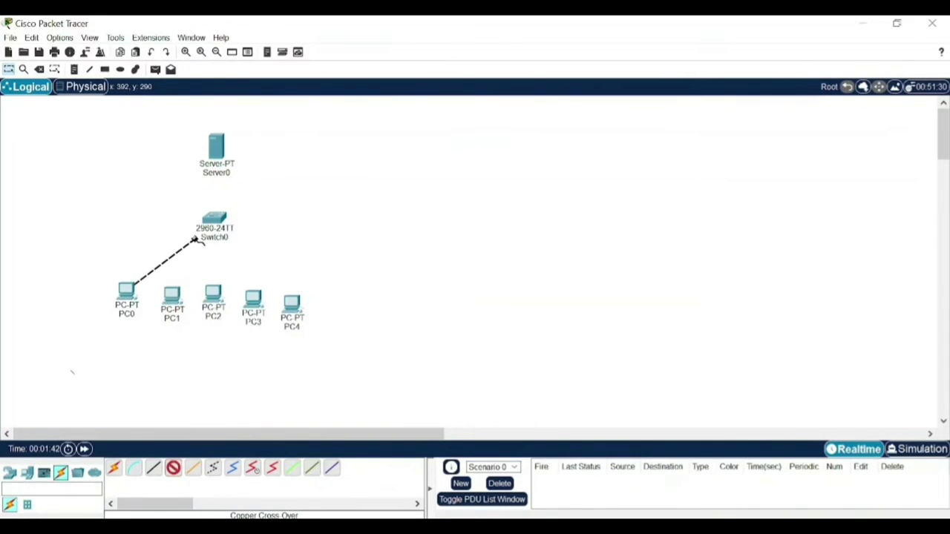
click(211, 223)
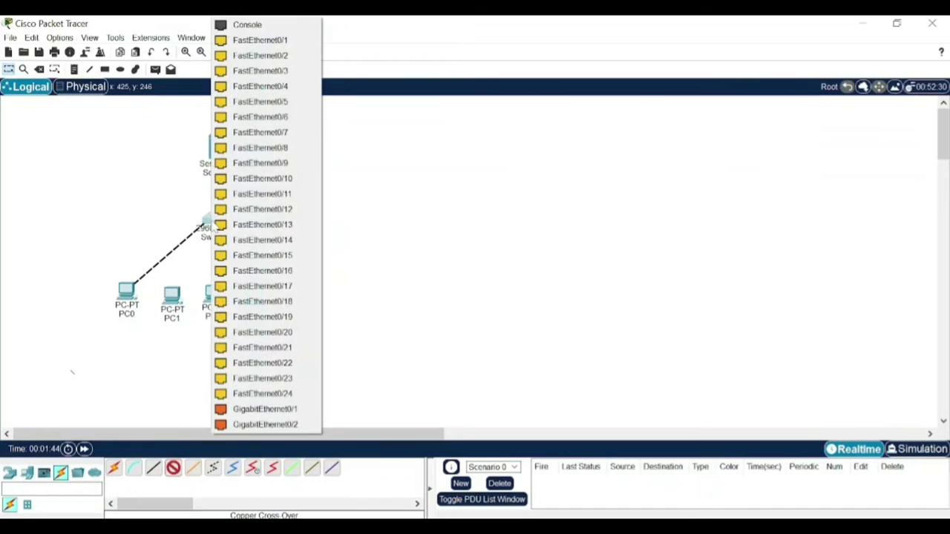
click(266, 43)
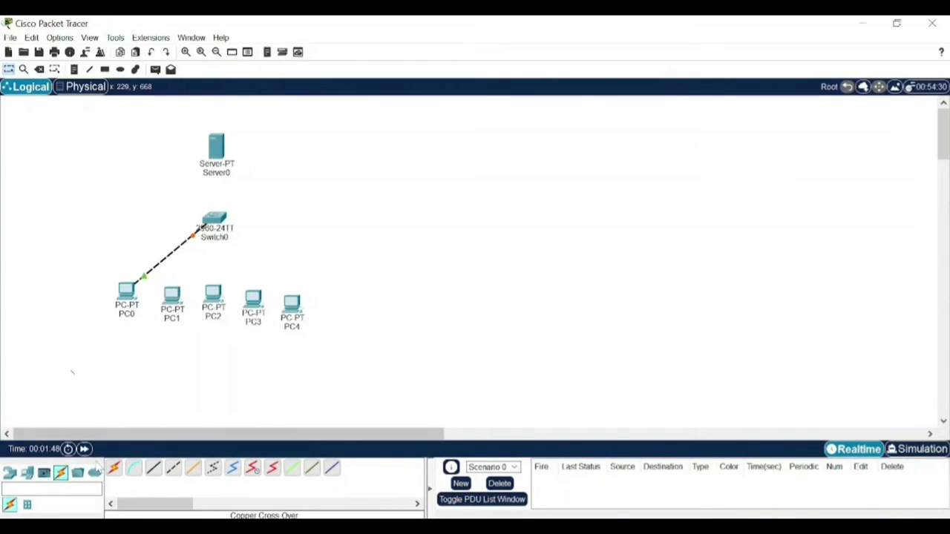
click(173, 468)
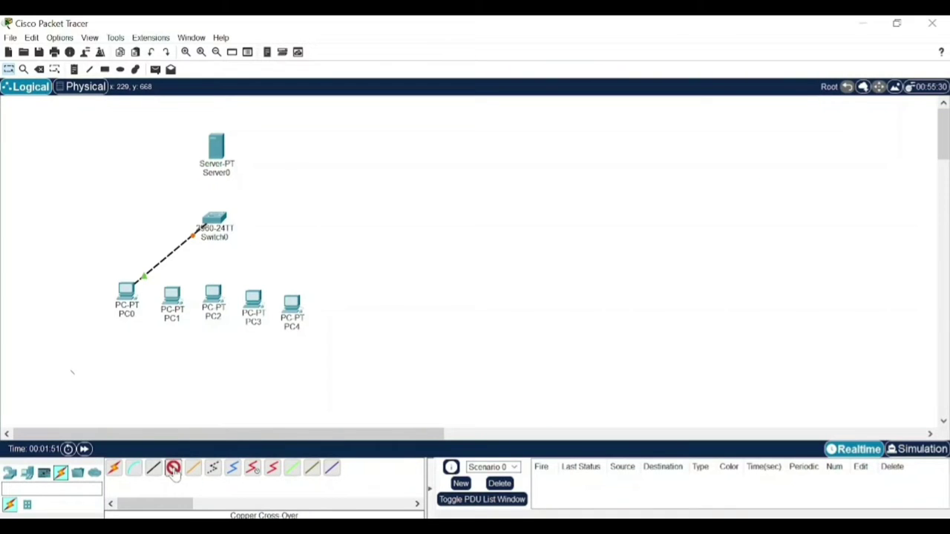
click(172, 299)
click(230, 356)
click(213, 222)
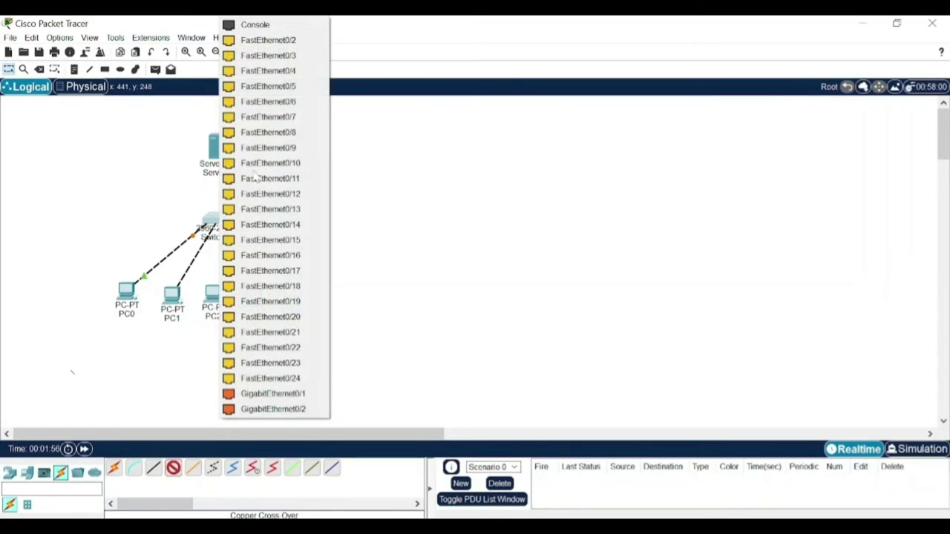
click(286, 40)
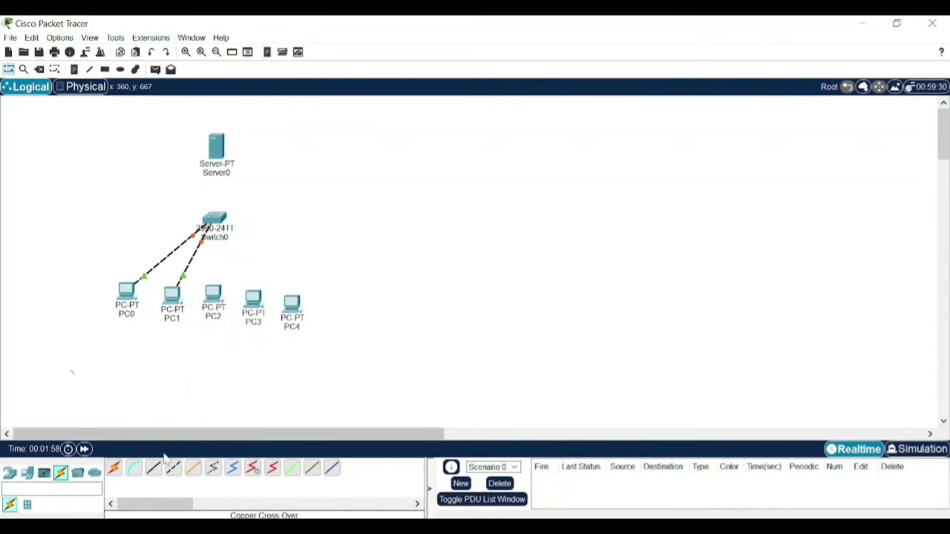
- Cable PC2 and PC3 FastEthernet0 to Switch0 Fa0/3 and Fa0/4 with cross-over cables
click(173, 467)
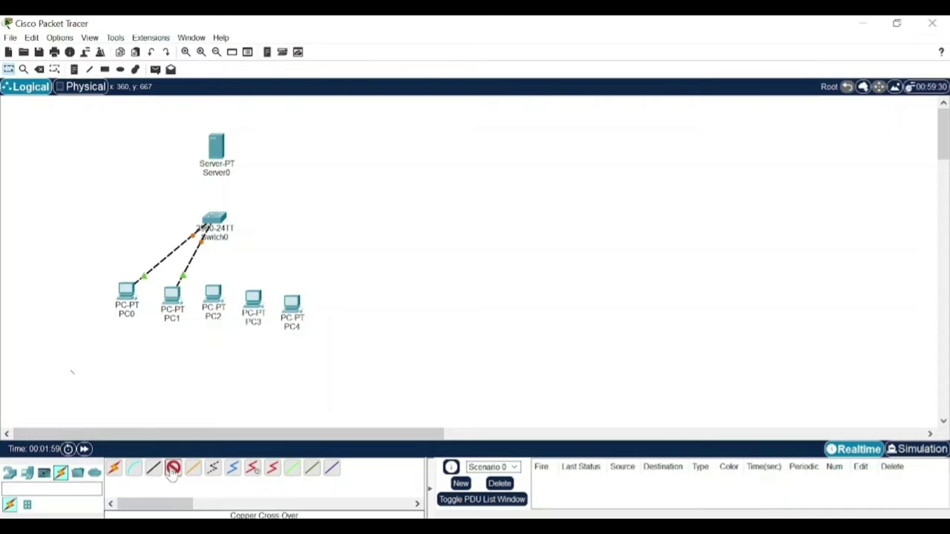
click(214, 297)
click(243, 354)
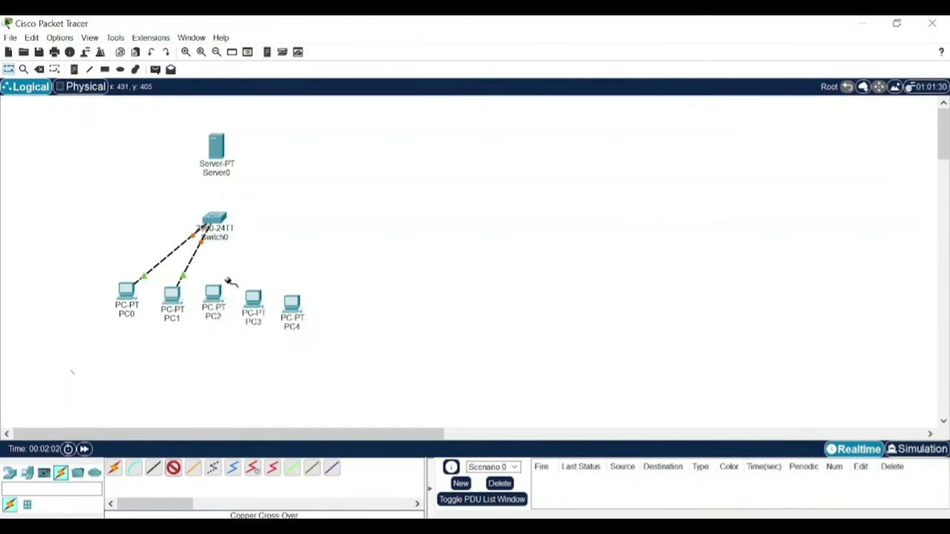
click(217, 219)
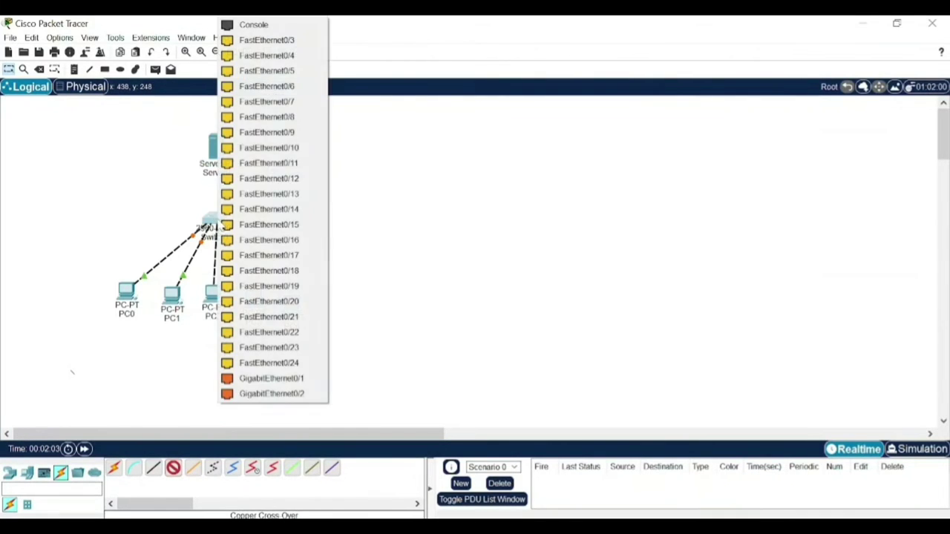
click(267, 40)
click(175, 470)
click(258, 302)
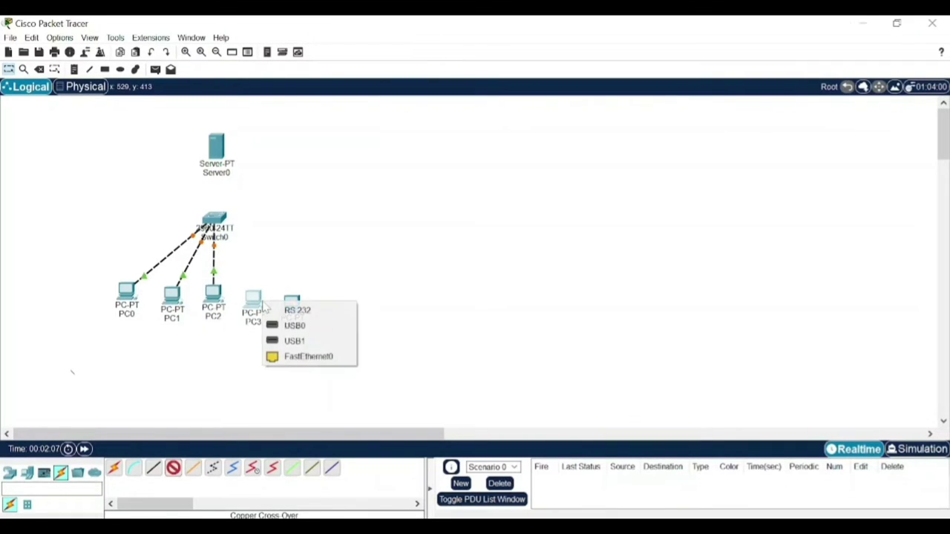
click(297, 357)
click(216, 222)
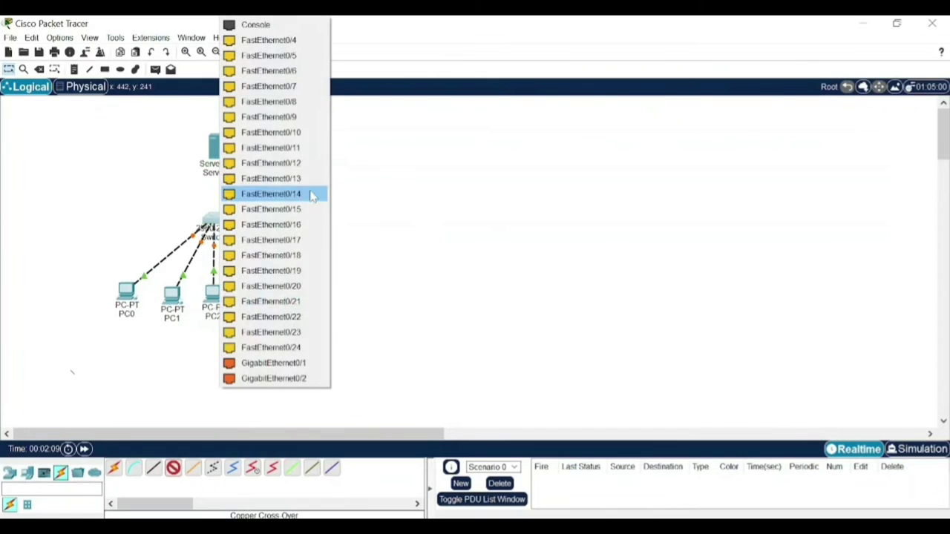
click(286, 40)
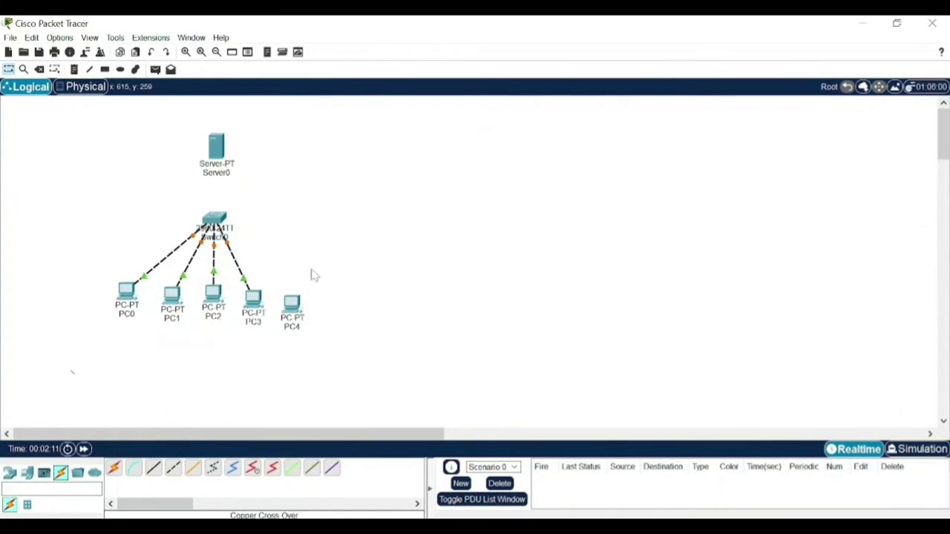
- Connect PC4 to Switch0 Fa0/5 and Switch0 Fa0/6 to Server0 FastEthernet0
click(173, 468)
click(292, 307)
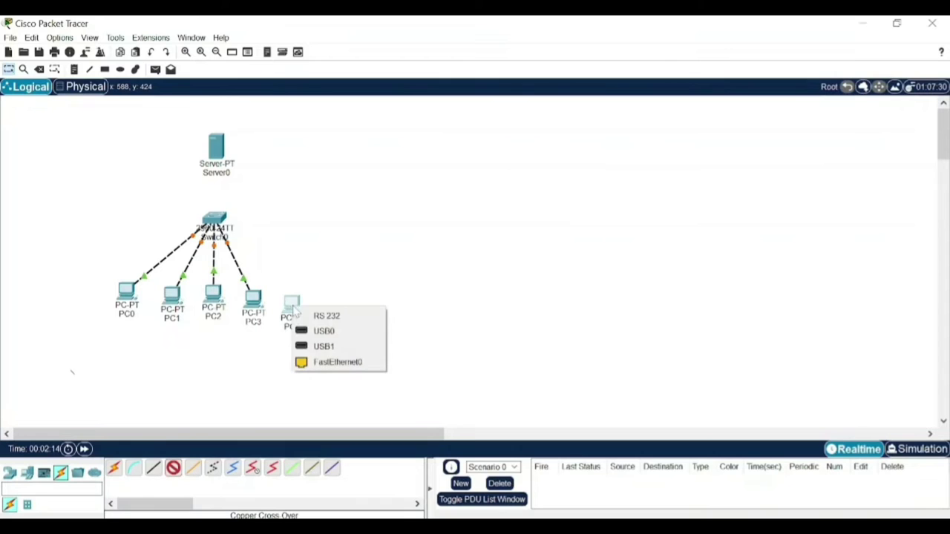
click(347, 362)
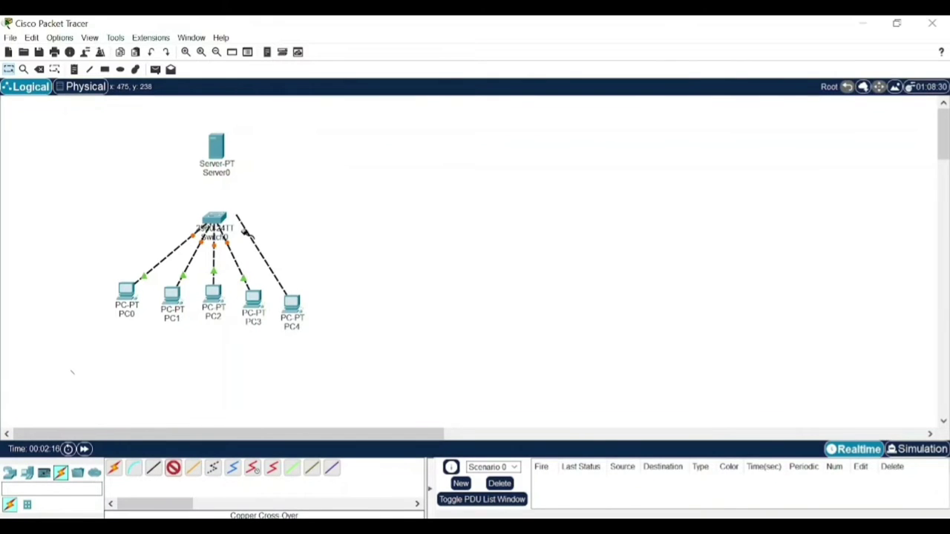
click(214, 220)
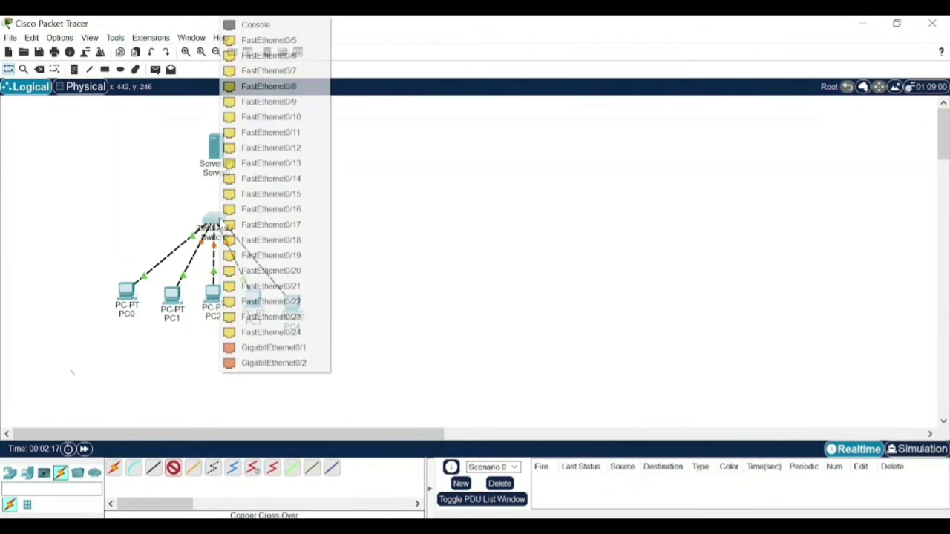
click(283, 42)
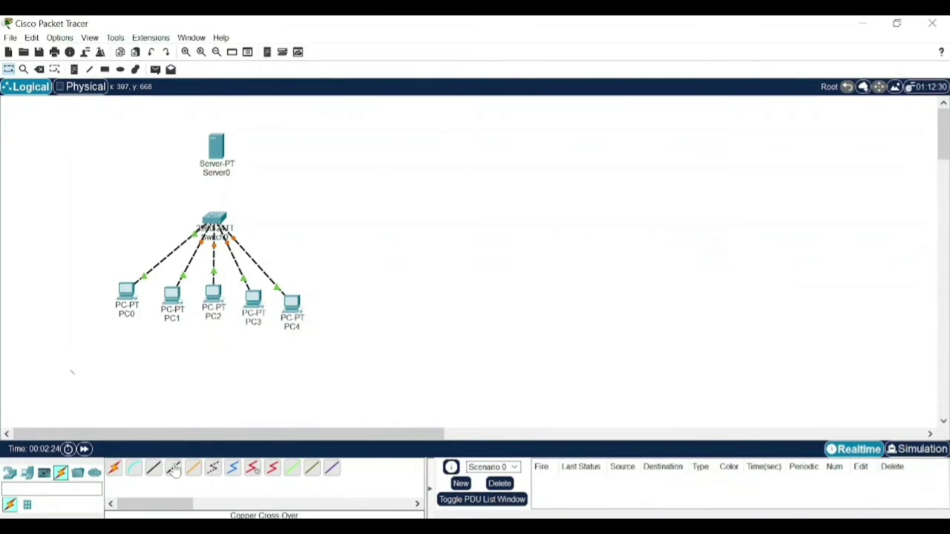
click(173, 469)
click(215, 220)
click(252, 42)
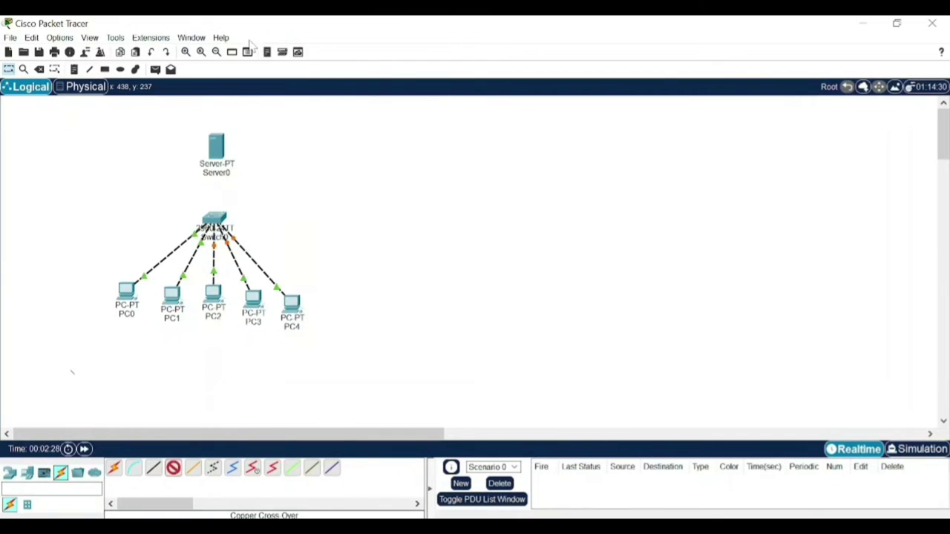
click(217, 151)
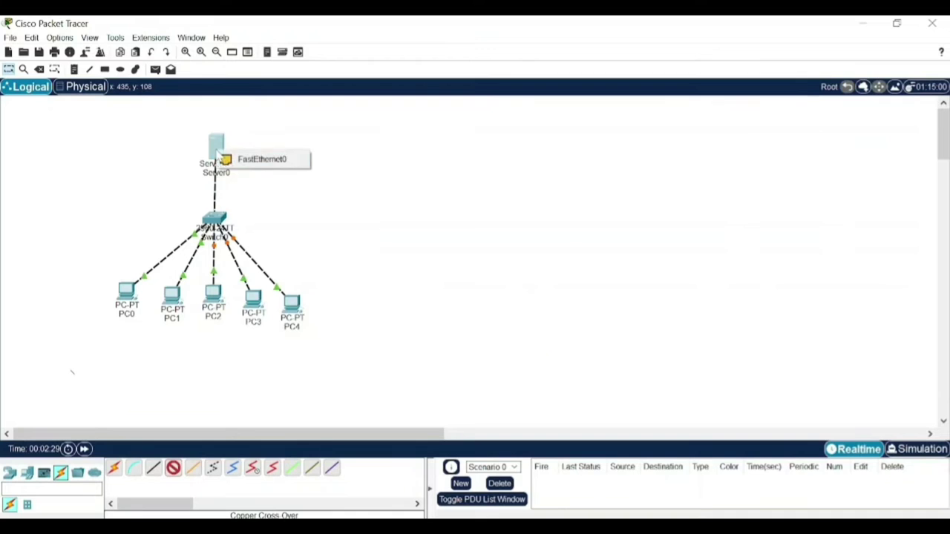
click(273, 161)
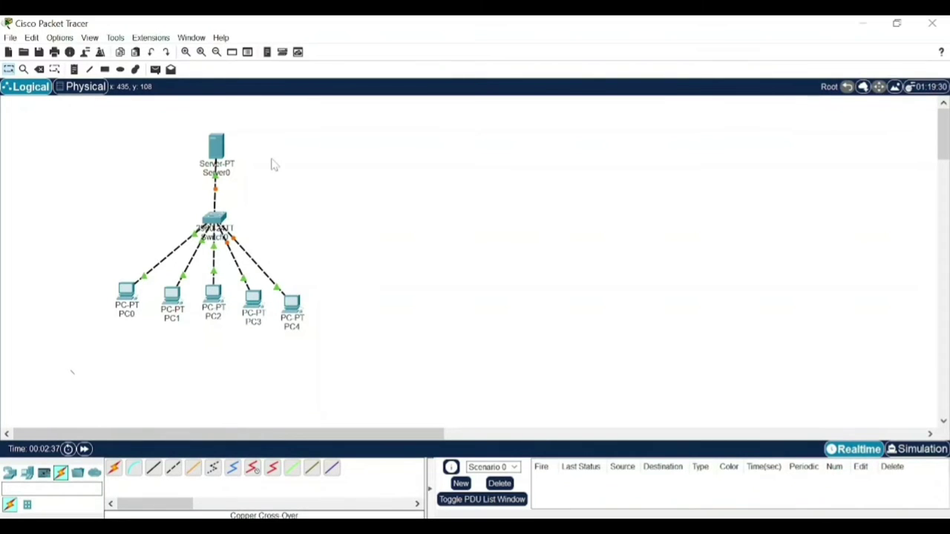
- Assign Server0's FastEthernet0 the address 192.168.1.201 with subnet mask 255.255.255.0
click(213, 155)
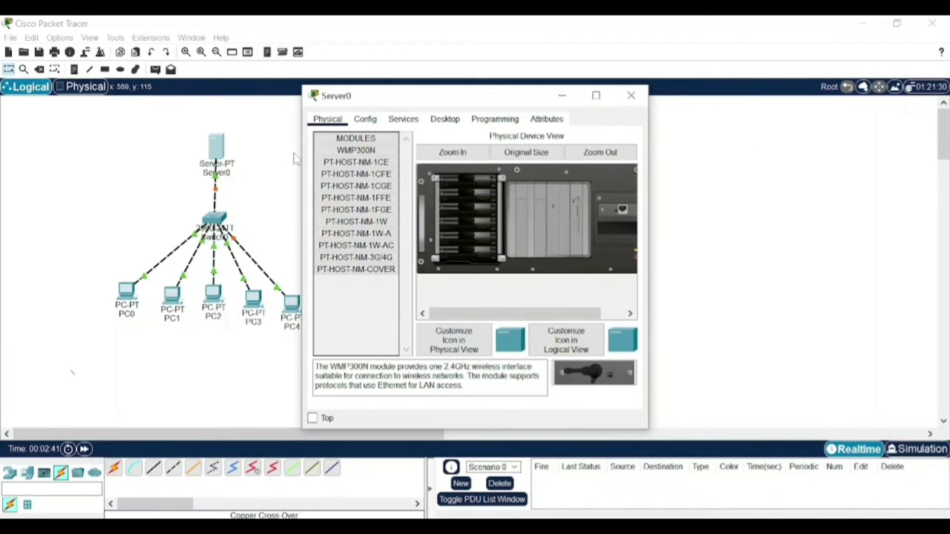
click(369, 120)
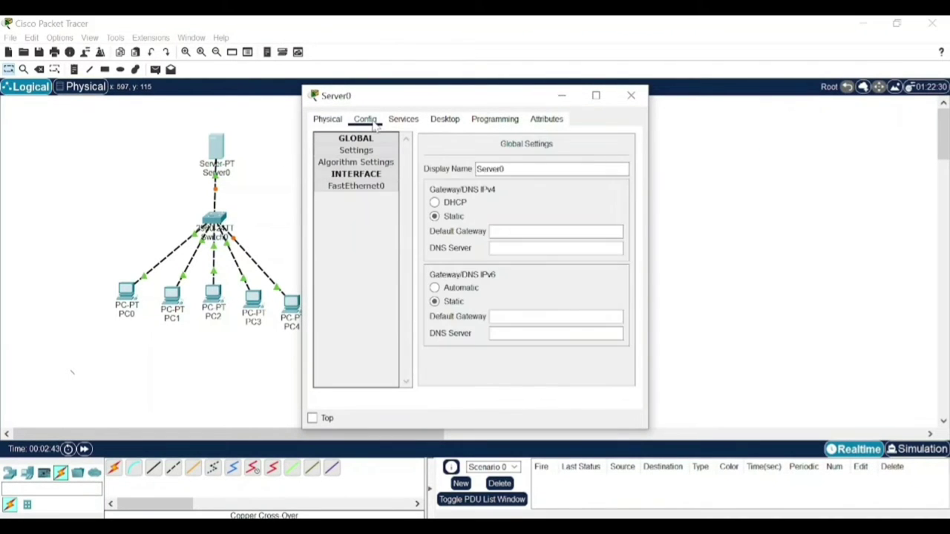
click(556, 231)
click(357, 185)
click(530, 241)
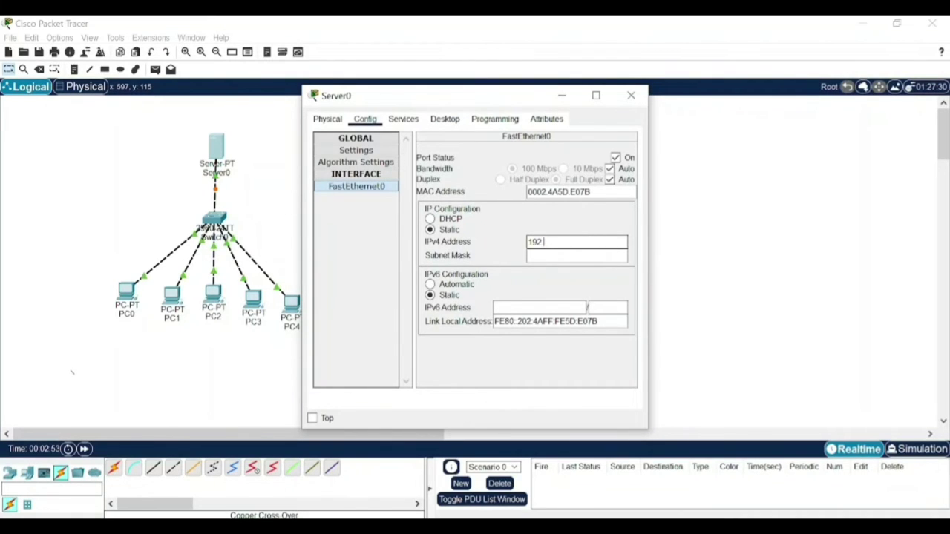
text(192.168.1.201)
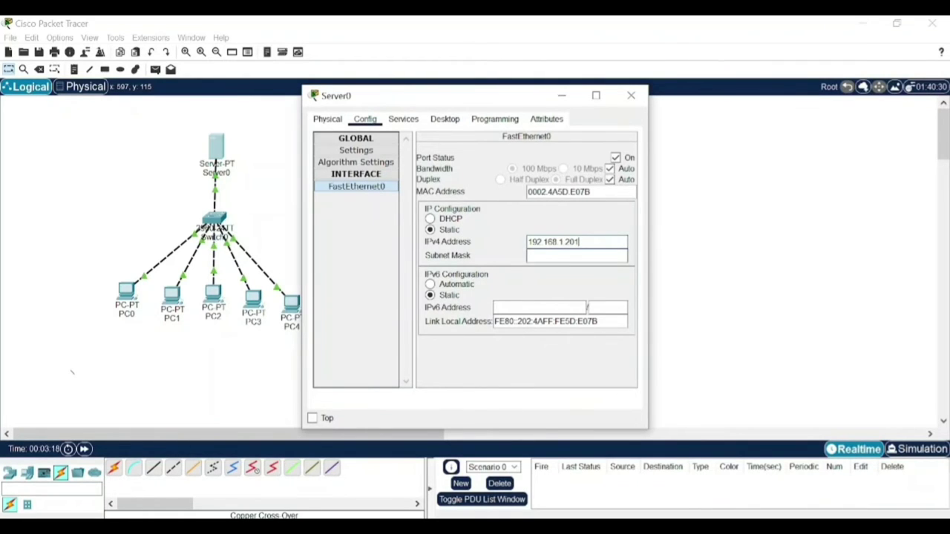
key(Return)
- In Server0's DHCP service, enter gateway 192.168.1.201, start 192.168.1.201 and 20 maximum users
click(403, 120)
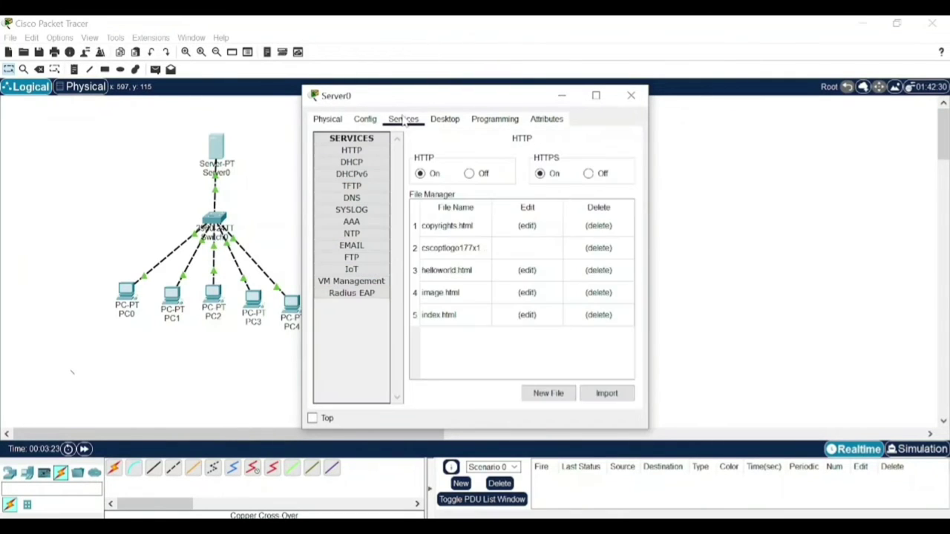
click(366, 167)
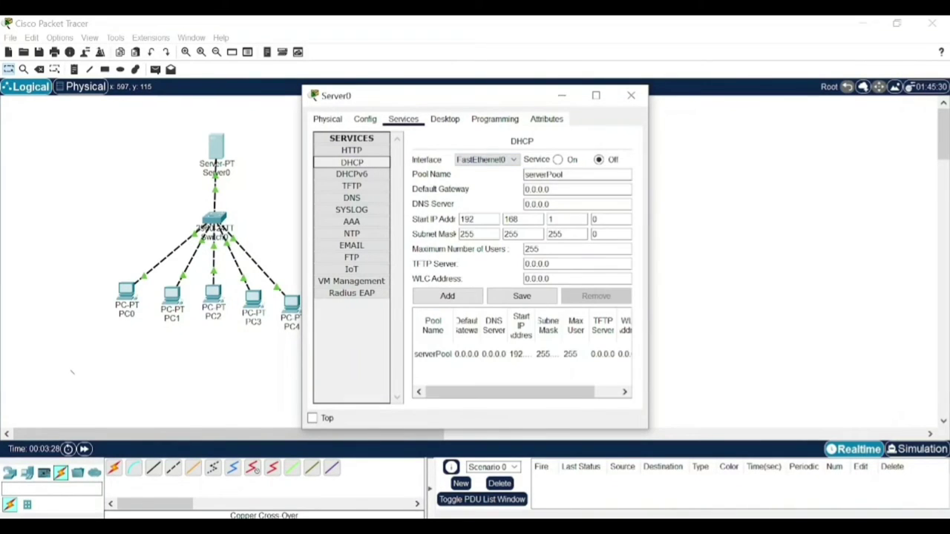
click(549, 190)
drag(546, 189, 523, 190)
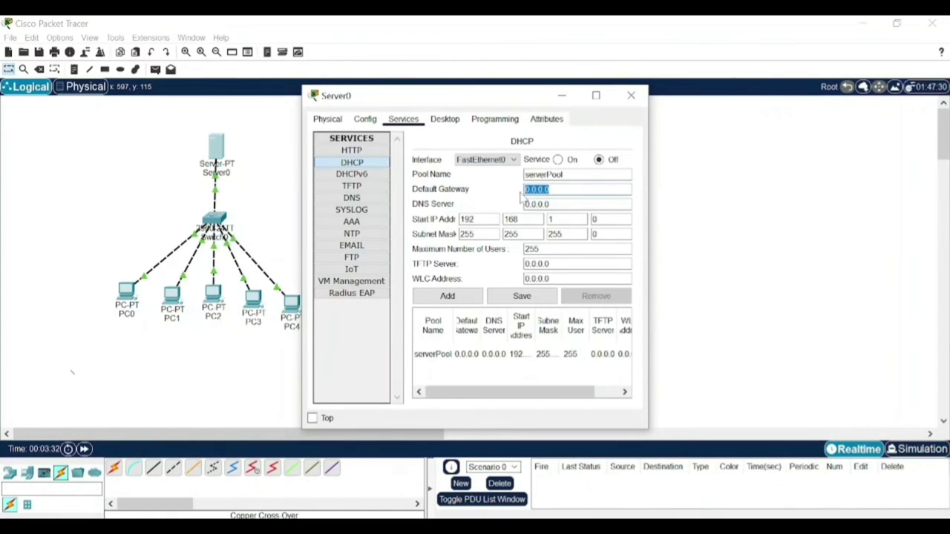
key(BackSpace)
text(92.168.1.201)
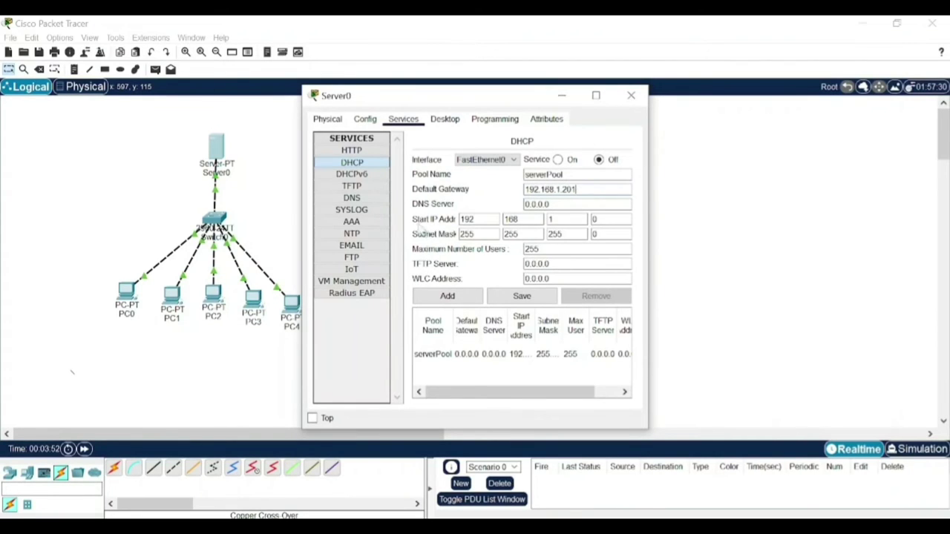
click(593, 220)
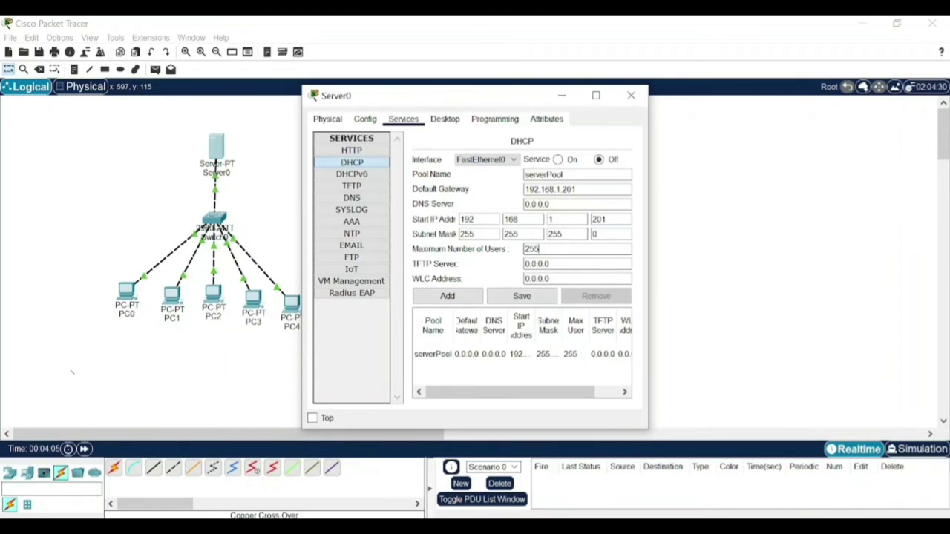
drag(540, 249, 520, 255)
text(2)
key(BackSpace)
text(20)
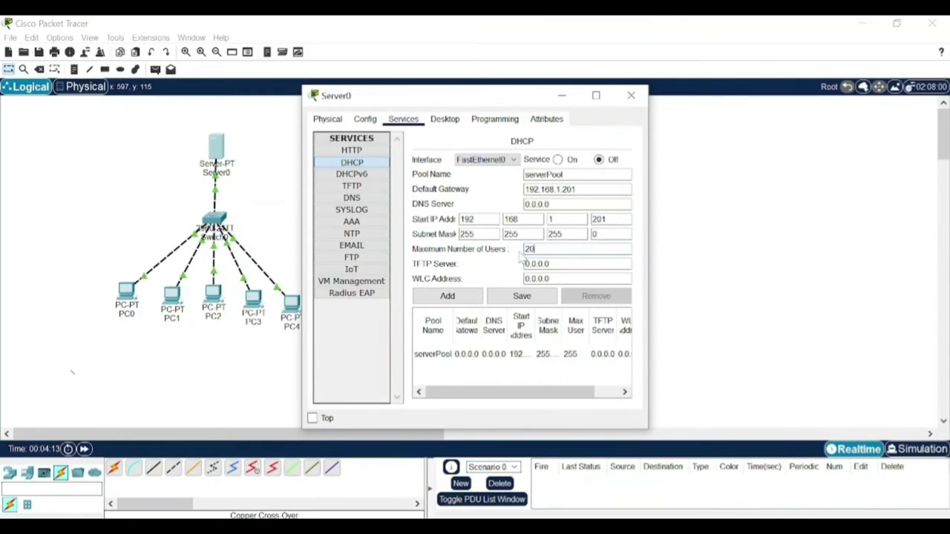
- Save serverPool, turn the DHCP service on, and close Server0's window
click(533, 295)
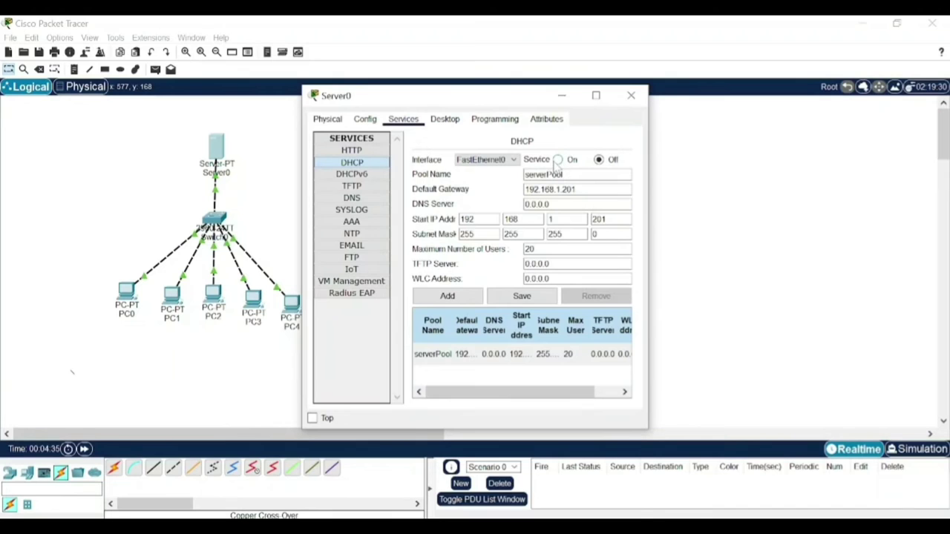
click(557, 160)
click(627, 98)
- Switch PC0's IP configuration to DHCP, leasing 192.168.1.202 with gateway 192.168.1.201
click(129, 304)
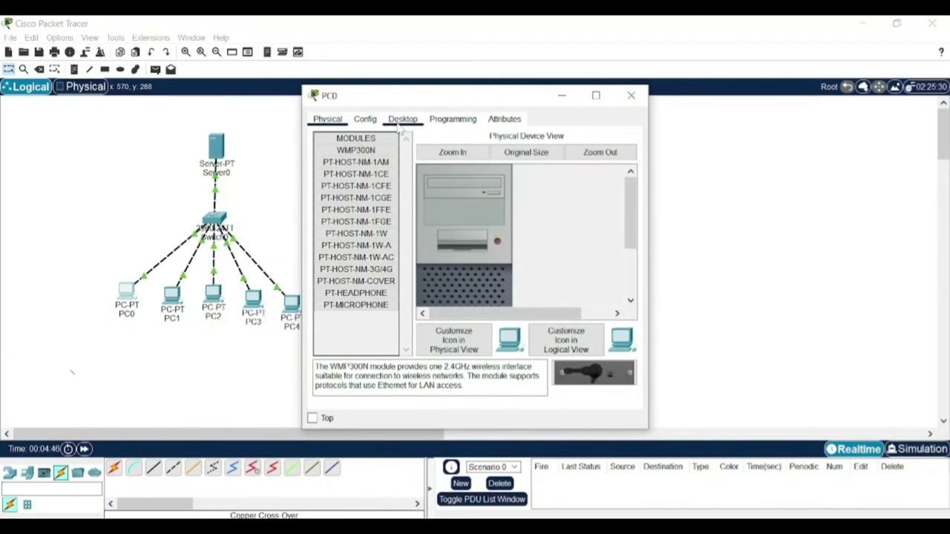
click(399, 125)
click(342, 167)
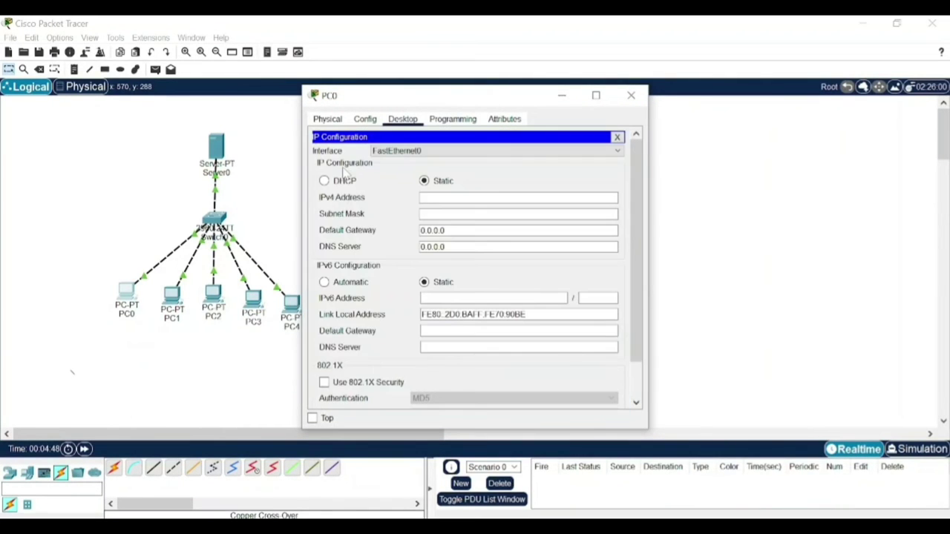
click(425, 197)
click(350, 185)
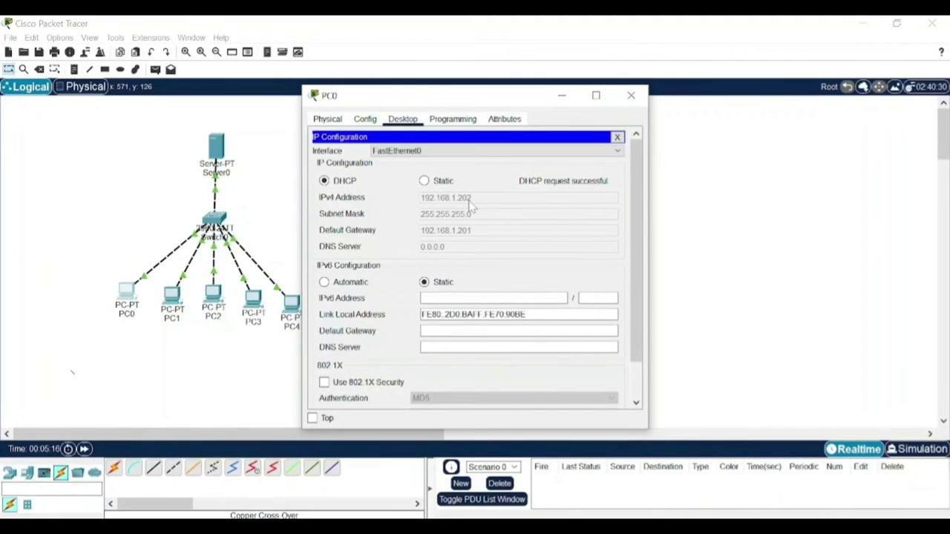
- Switch PC1's IP configuration to DHCP so it leases 192.168.1.203
click(634, 101)
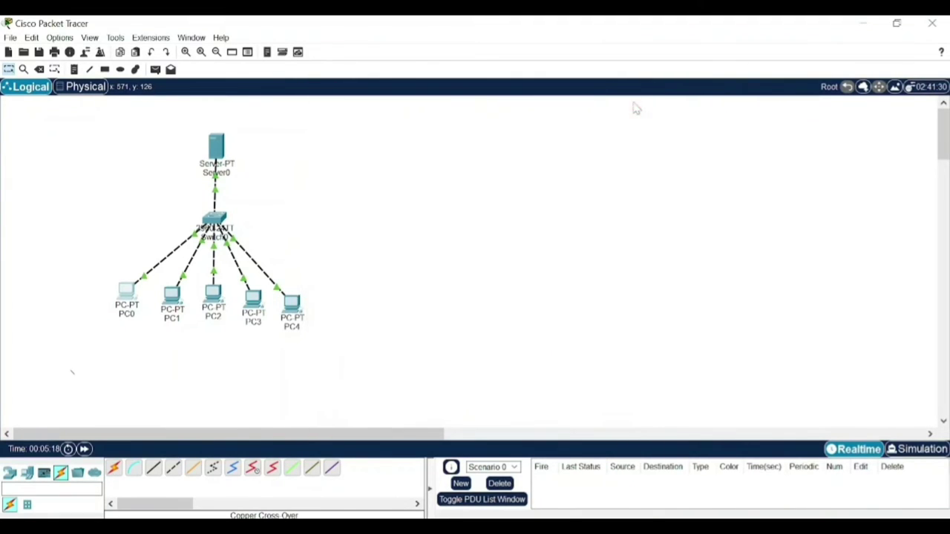
click(173, 304)
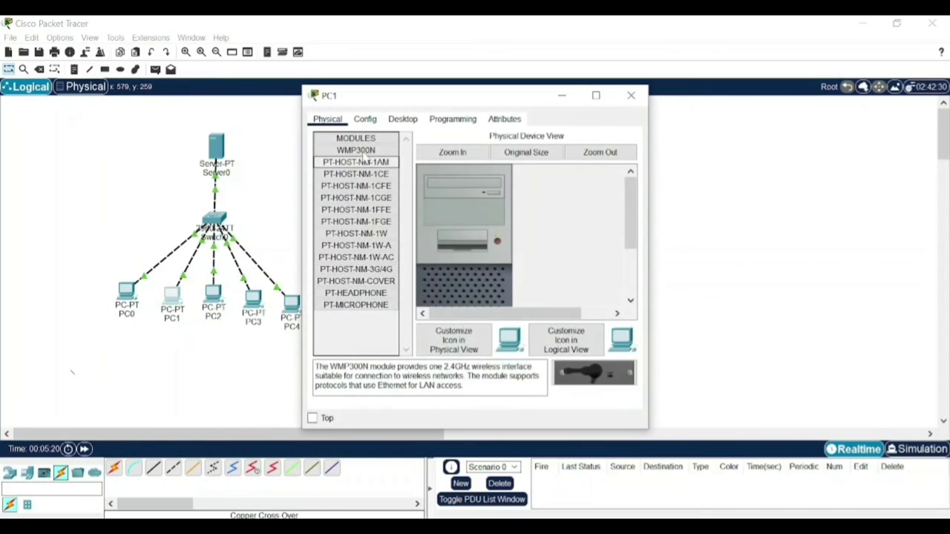
click(403, 119)
click(343, 159)
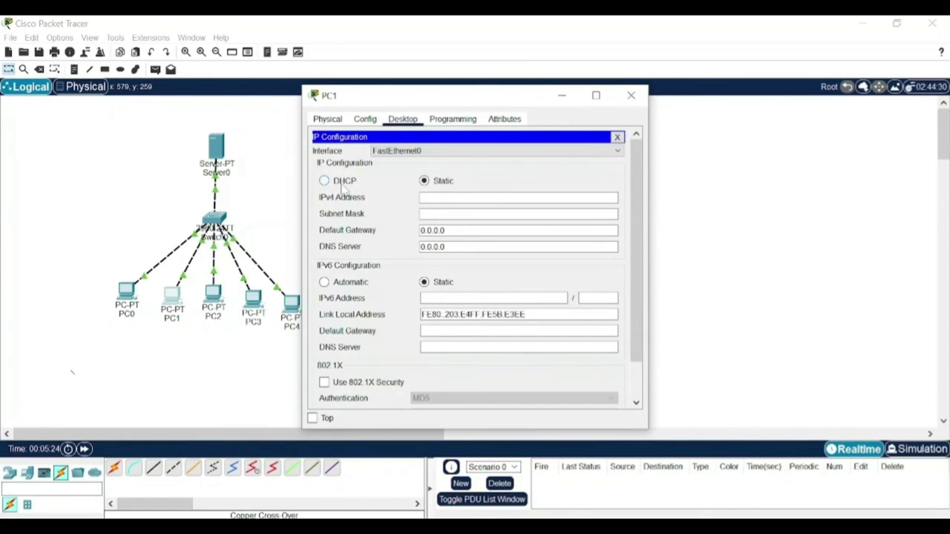
click(325, 181)
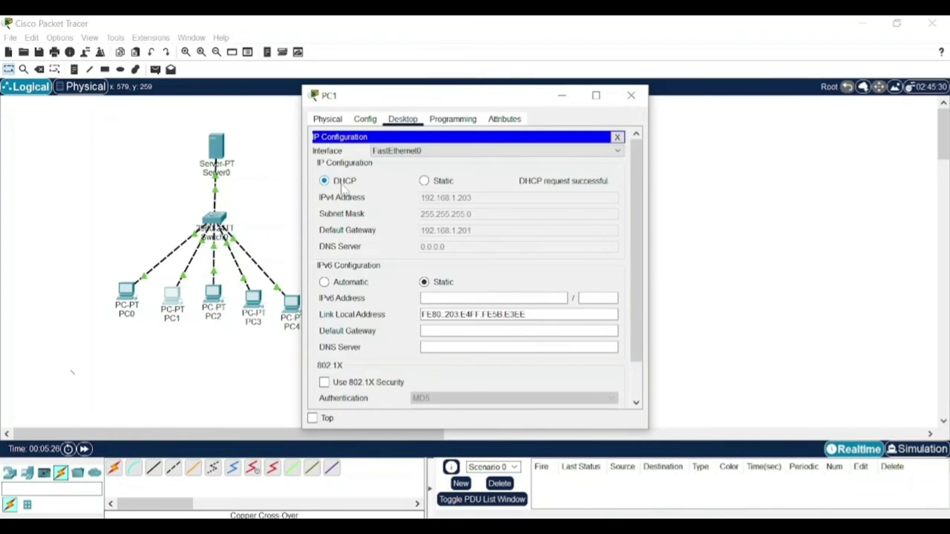
click(639, 100)
- Switch PC2's IP configuration to DHCP so it leases 192.168.1.204
click(213, 295)
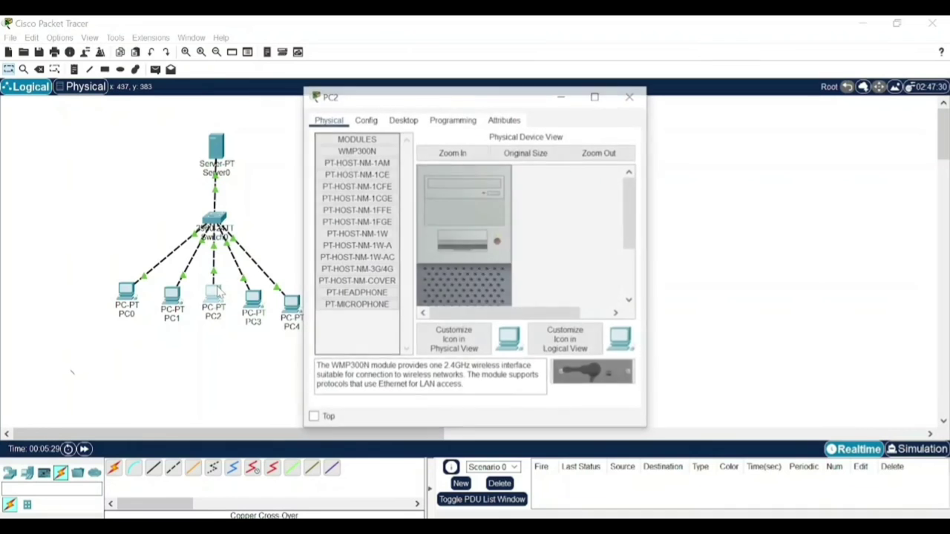
click(402, 119)
click(347, 155)
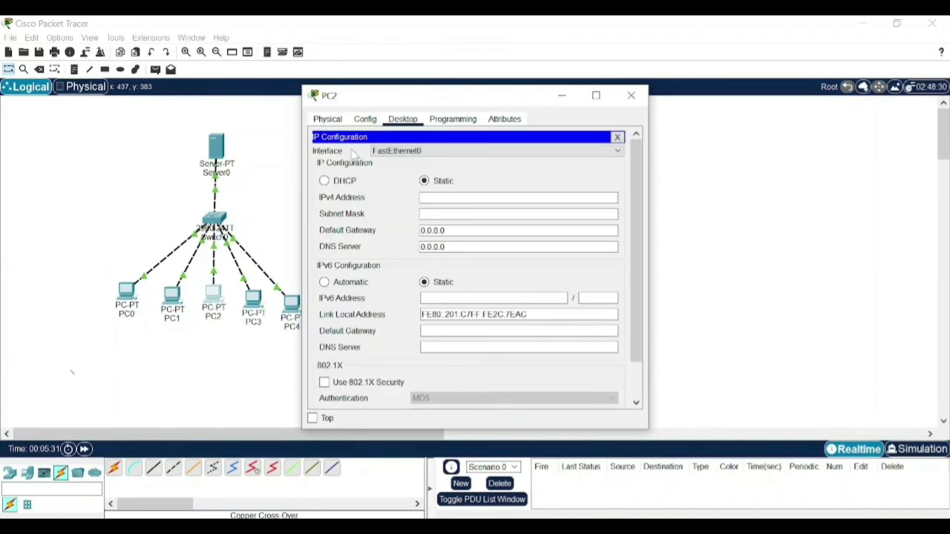
click(342, 184)
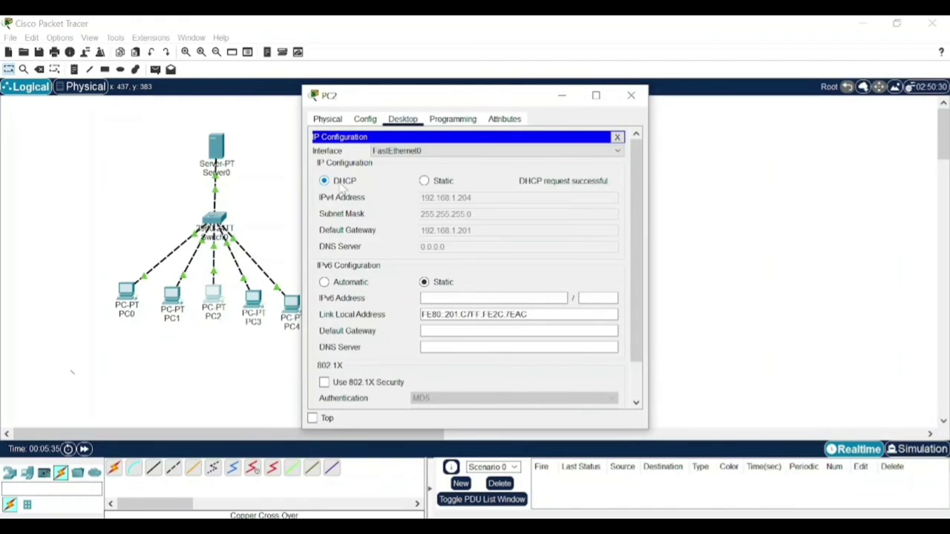
click(631, 95)
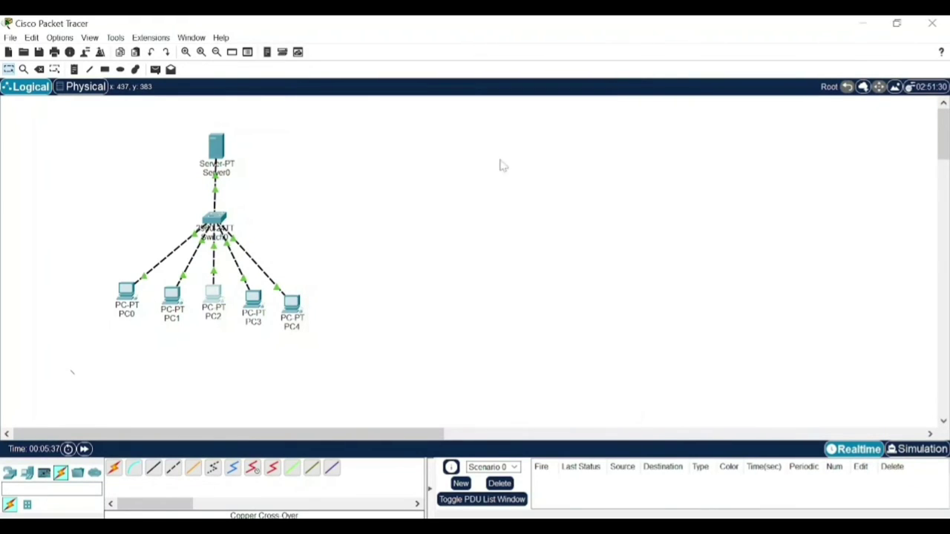
- Switch PC3's IP configuration to DHCP so it leases 192.168.1.205
click(252, 296)
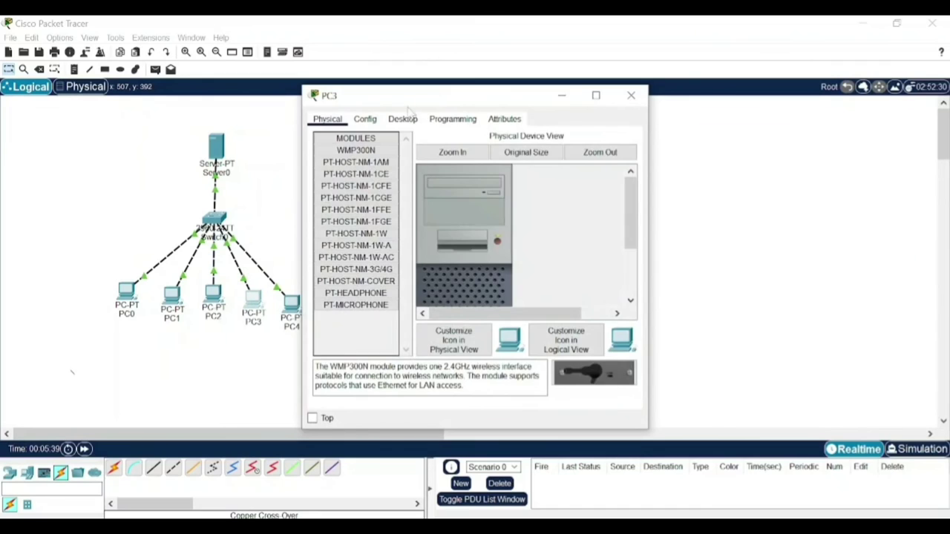
click(404, 120)
click(340, 184)
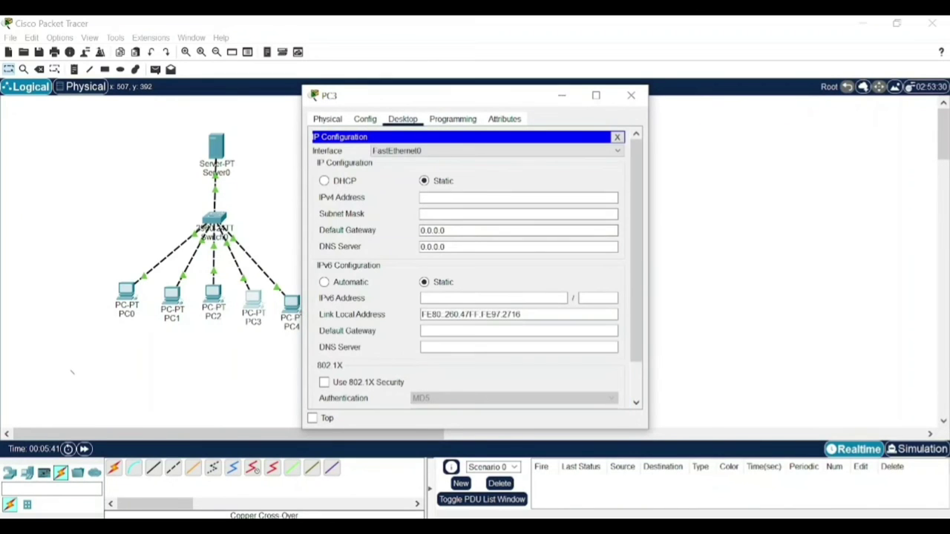
click(325, 182)
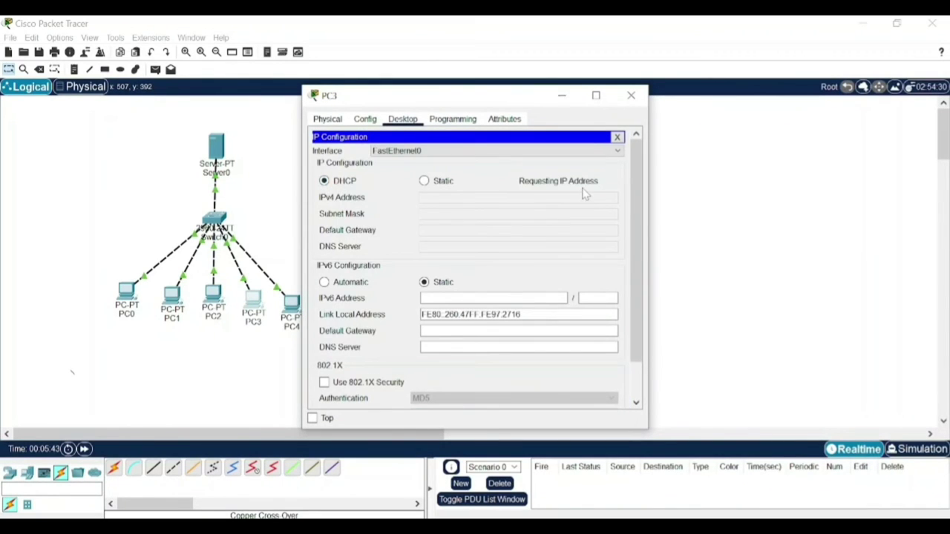
click(637, 95)
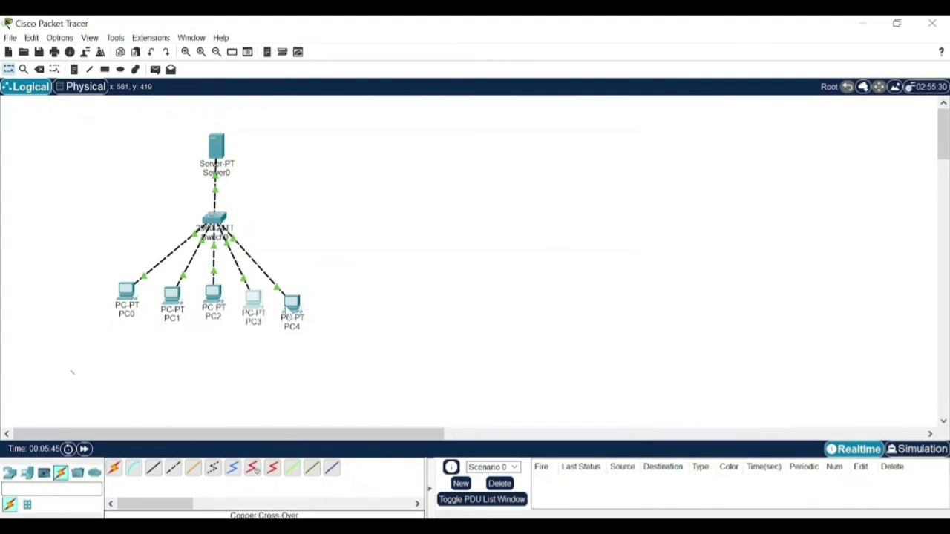
- Switch PC4's IP configuration to DHCP, leasing 192.168.1.206 with gateway 192.168.1.201
click(295, 307)
click(397, 122)
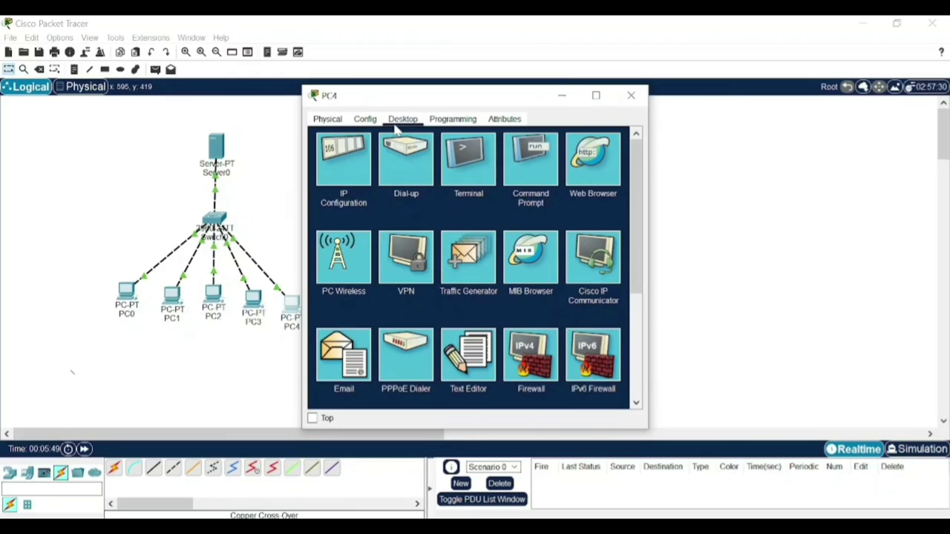
click(352, 153)
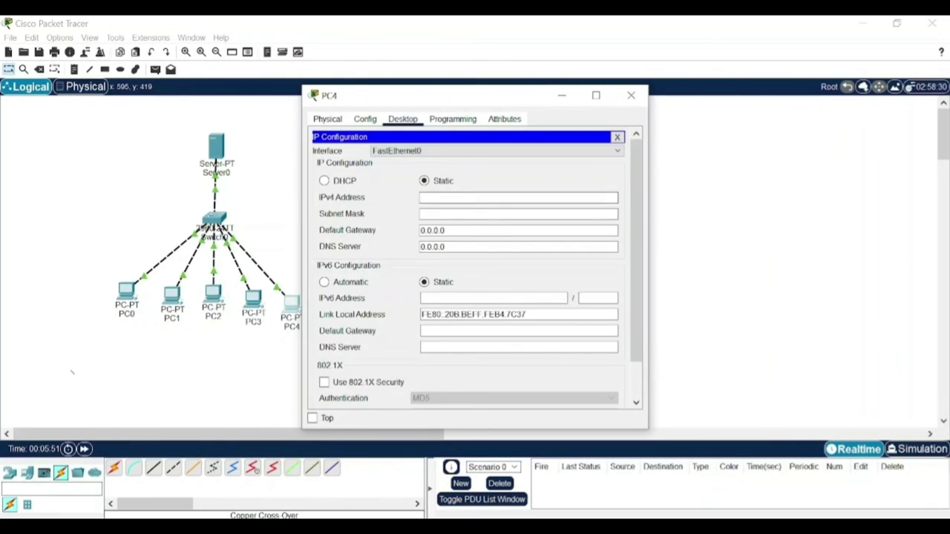
click(351, 181)
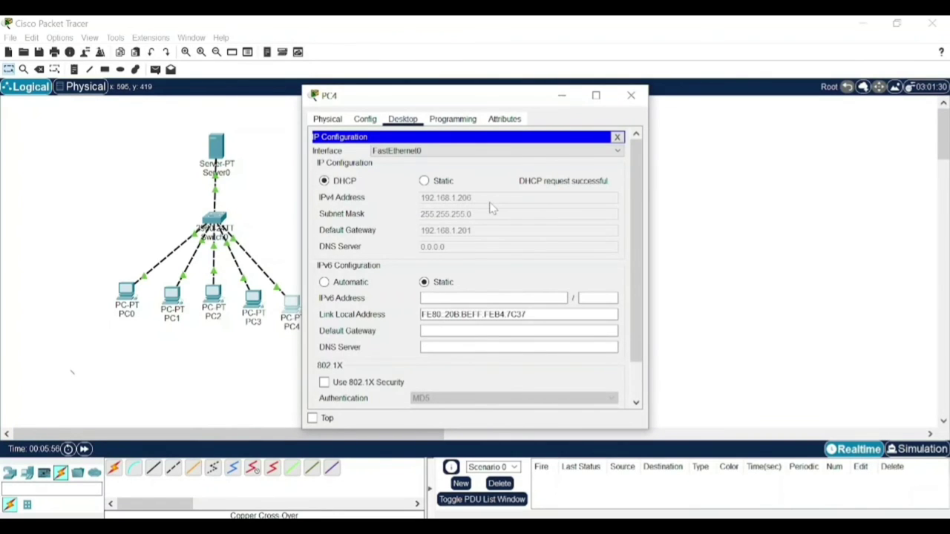
click(631, 95)
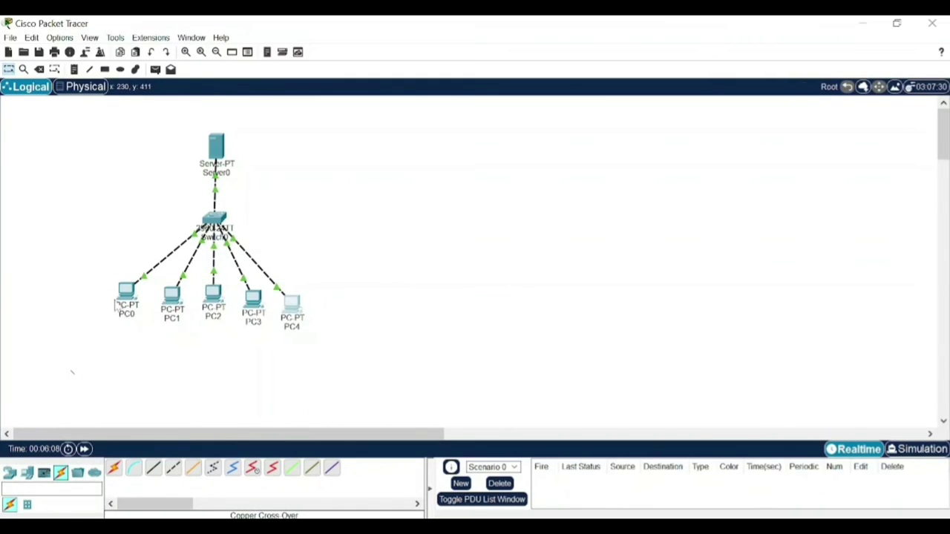
- From PC0's Command Prompt, ping 192.168.1.204 and get four replies with 0% loss
click(125, 295)
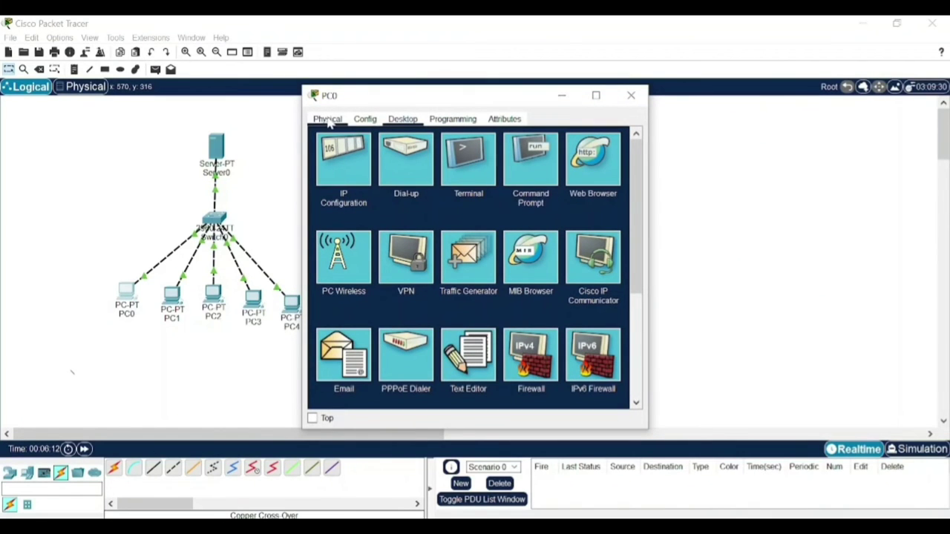
click(524, 182)
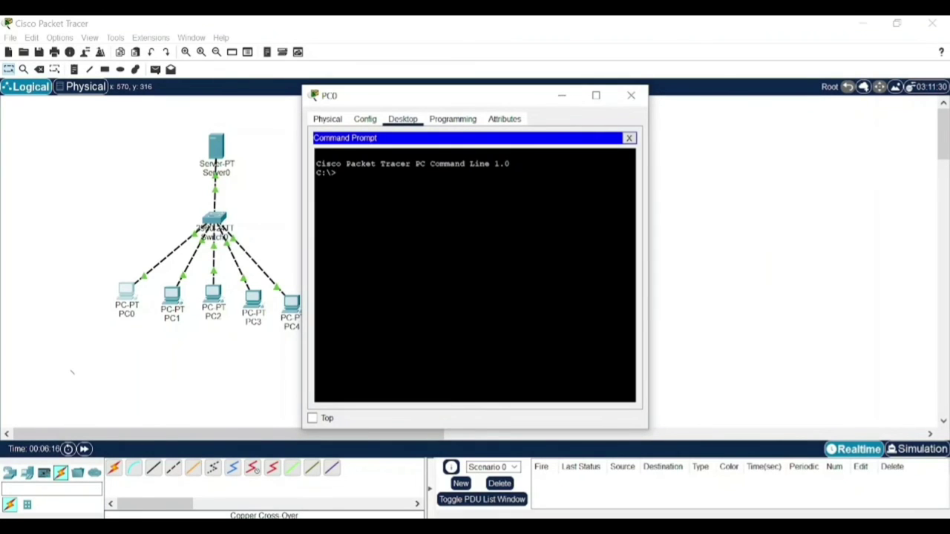
text(ping 192.168.1.)
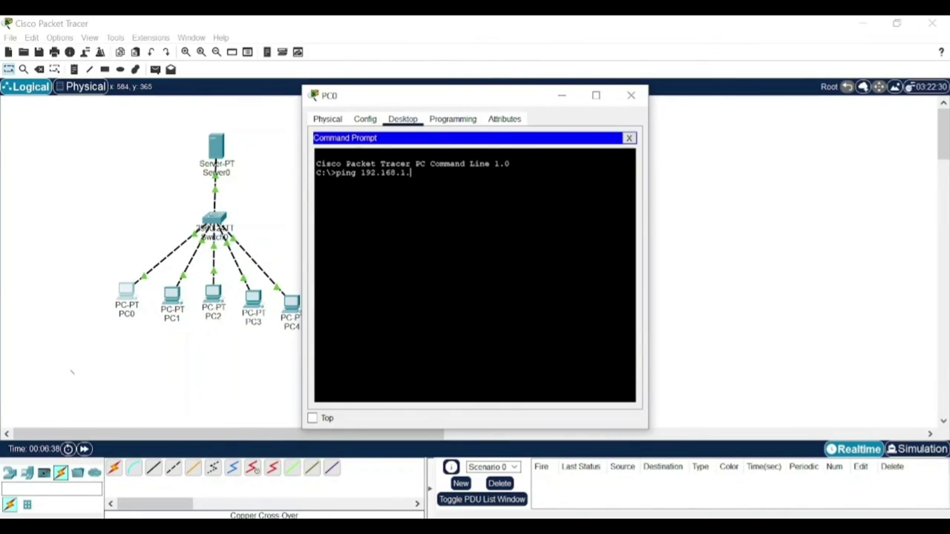
text(4)
key(Return)
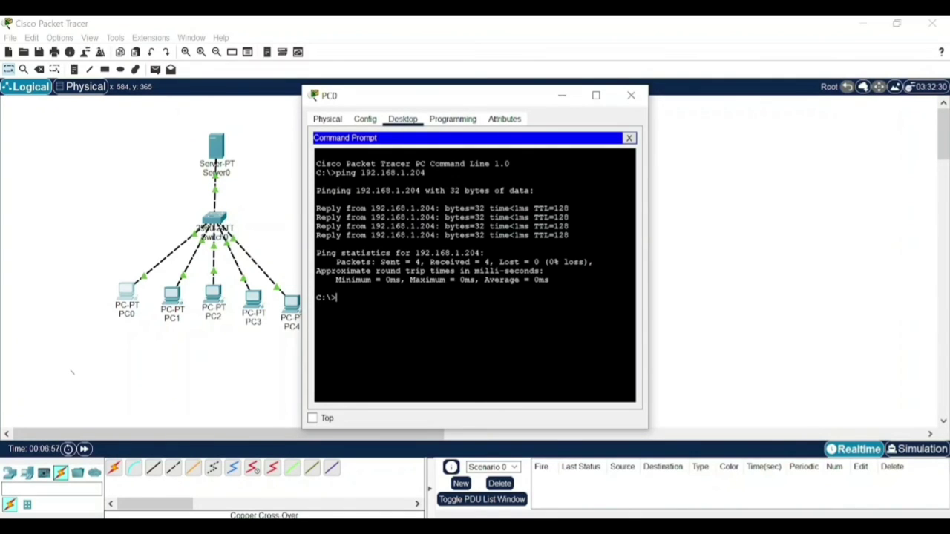
- Ping Server0 at 192.168.1.201 from PC0's Command Prompt
text(ping 192.168.1.201)
key(Return)
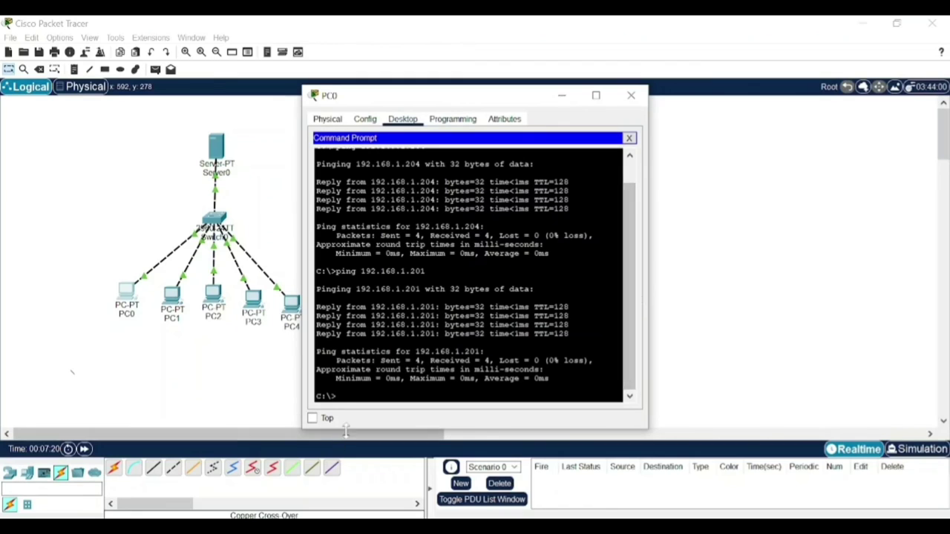
- Close the PC0 and PC3 device windows and the Palette dialog, leaving the Logical workspace showing
click(631, 95)
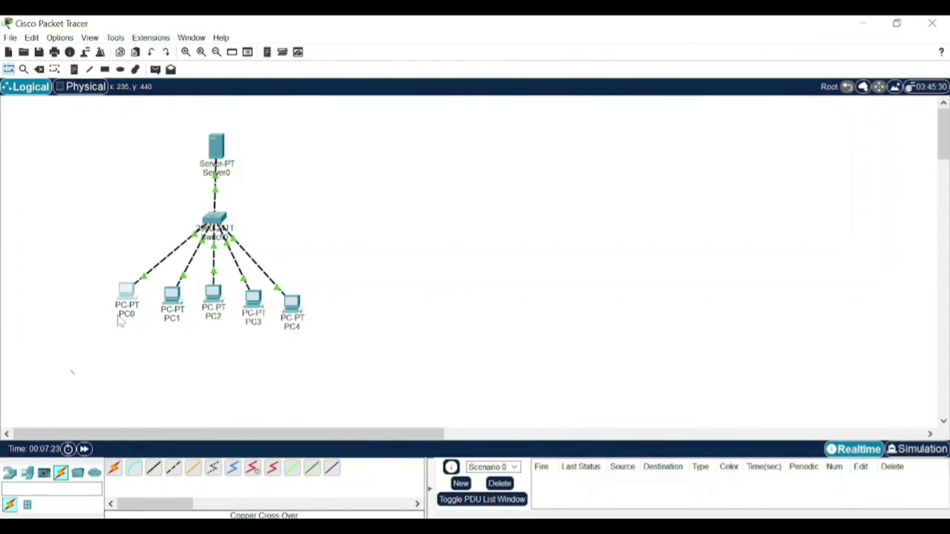
click(253, 299)
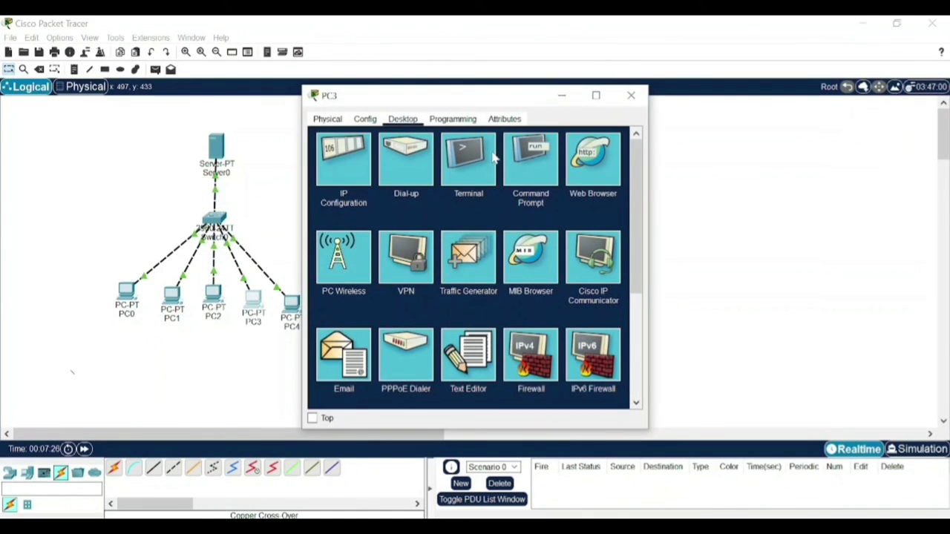
click(631, 95)
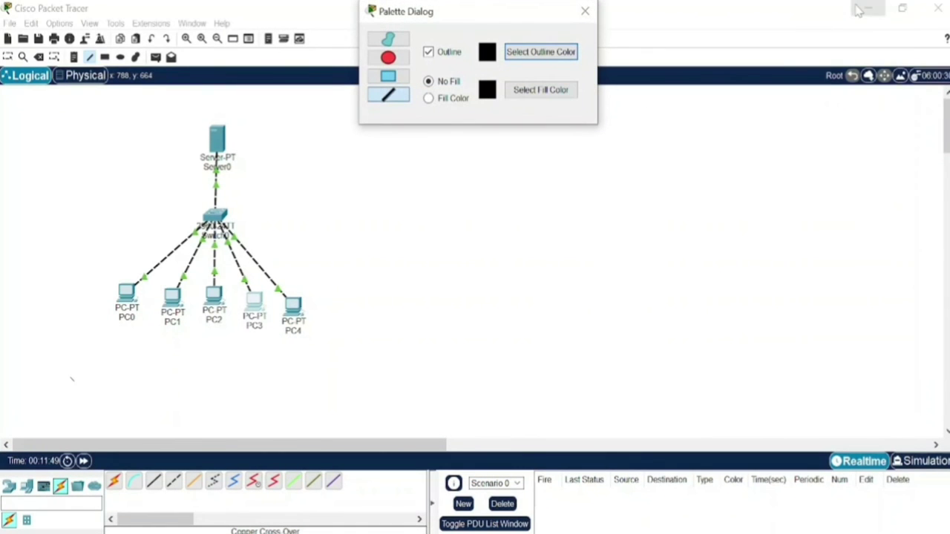
click(586, 11)
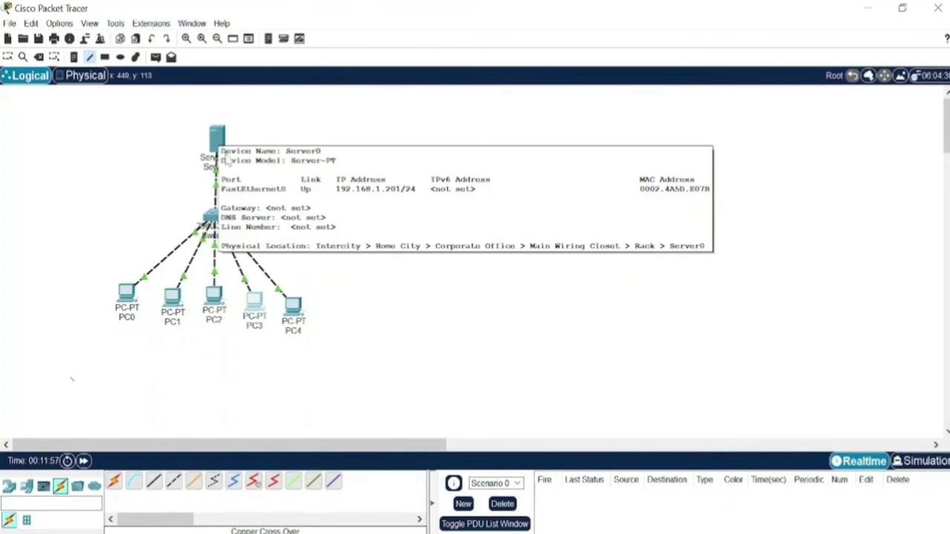
mouse_move(218, 153)
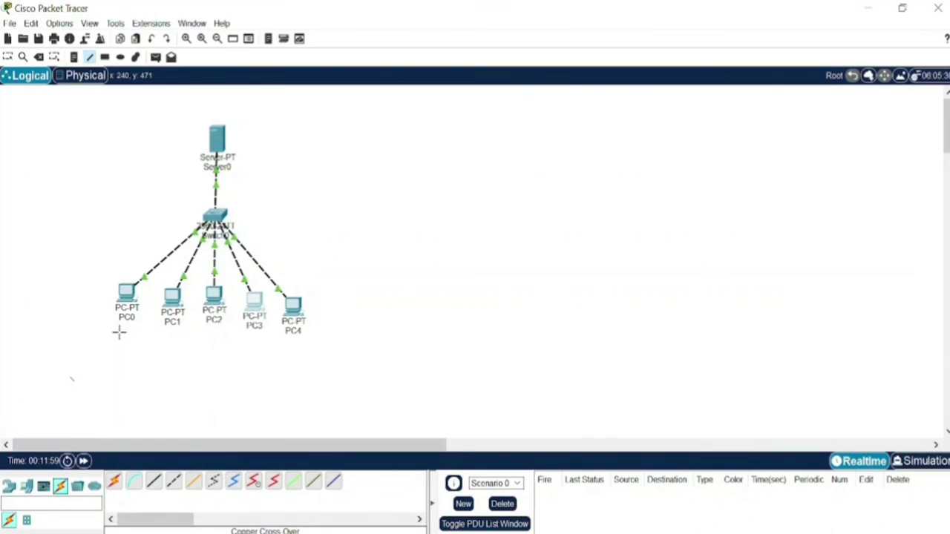
mouse_move(262, 317)
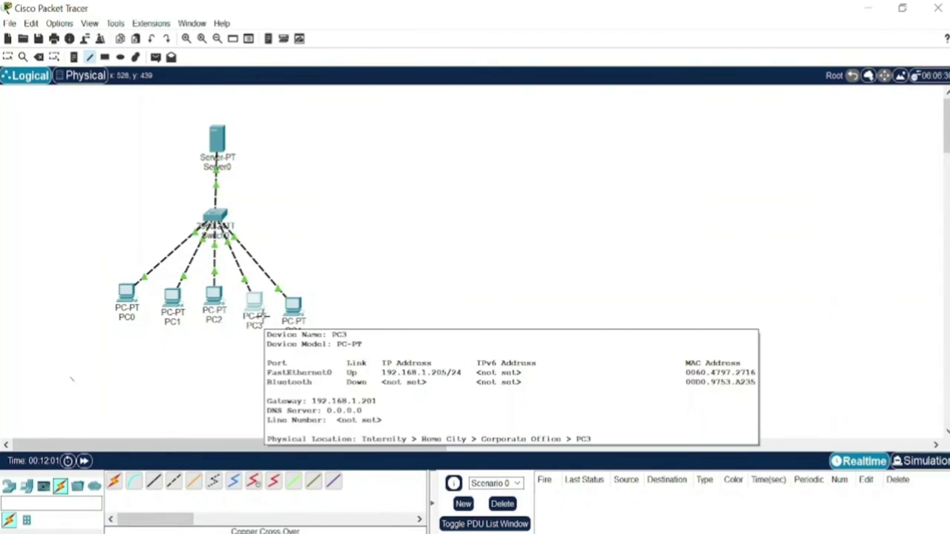